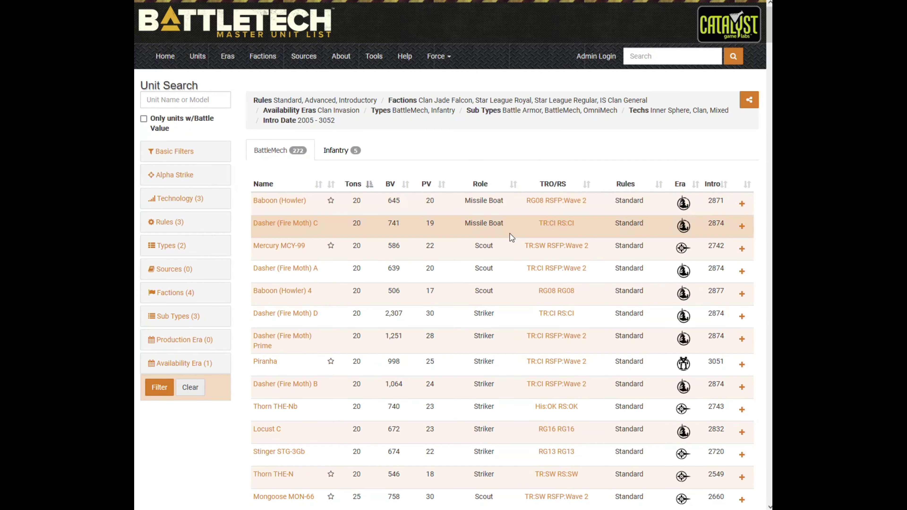
Look over the lightest BattleMechs and consult the star composition chart in StarConfig.jpg, returning to the unit list
{"action": "scroll", "coordinate": [498, 287], "scroll_direction": "down", "scroll_amount": 3}
{"action": "scroll", "coordinate": [498, 288], "scroll_direction": "down", "scroll_amount": 6}
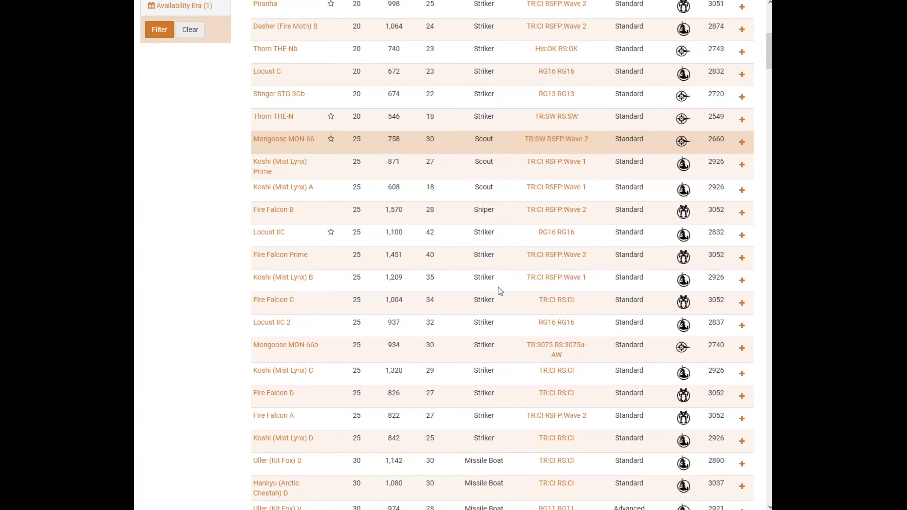
{"action": "scroll", "coordinate": [500, 279], "scroll_direction": "down", "scroll_amount": 4}
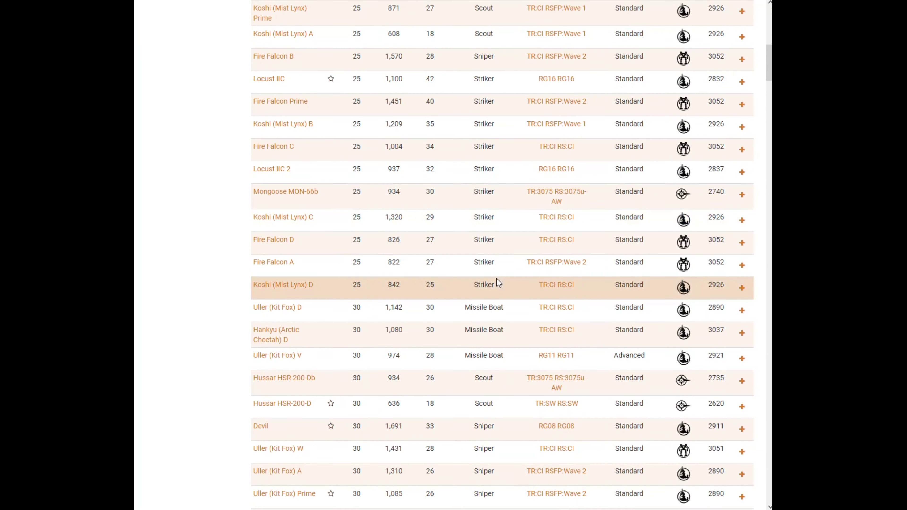
{"action": "mouse_move", "coordinate": [420, 4]}
{"action": "left_click", "coordinate": [538, 11]}
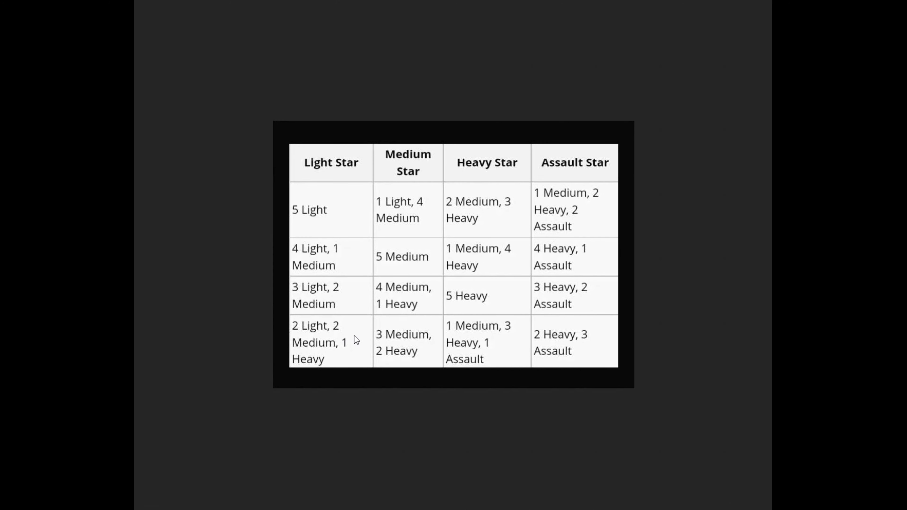
{"action": "mouse_move", "coordinate": [356, 2]}
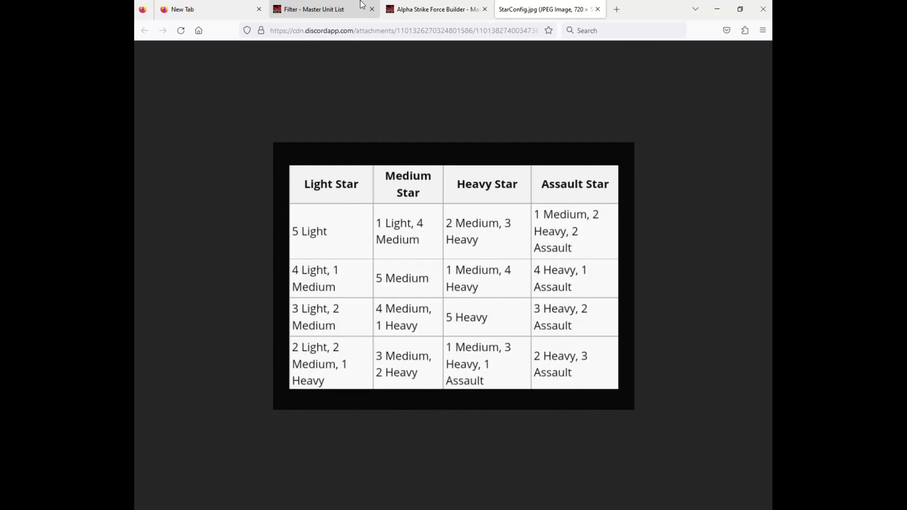
{"action": "left_click", "coordinate": [322, 14]}
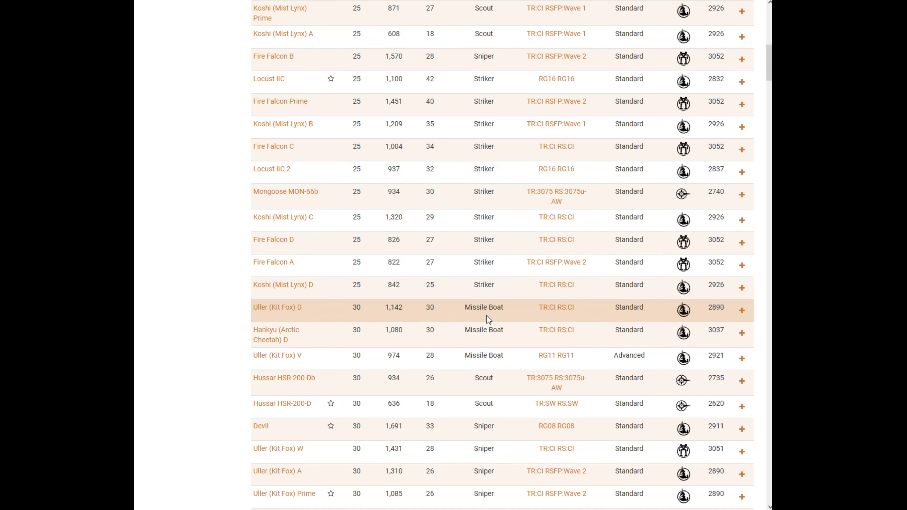
Add the Uller (Kit Fox) S to the force and view the available force builders
{"action": "scroll", "coordinate": [486, 316], "scroll_direction": "down", "scroll_amount": 1}
{"action": "scroll", "coordinate": [486, 316], "scroll_direction": "down", "scroll_amount": 2}
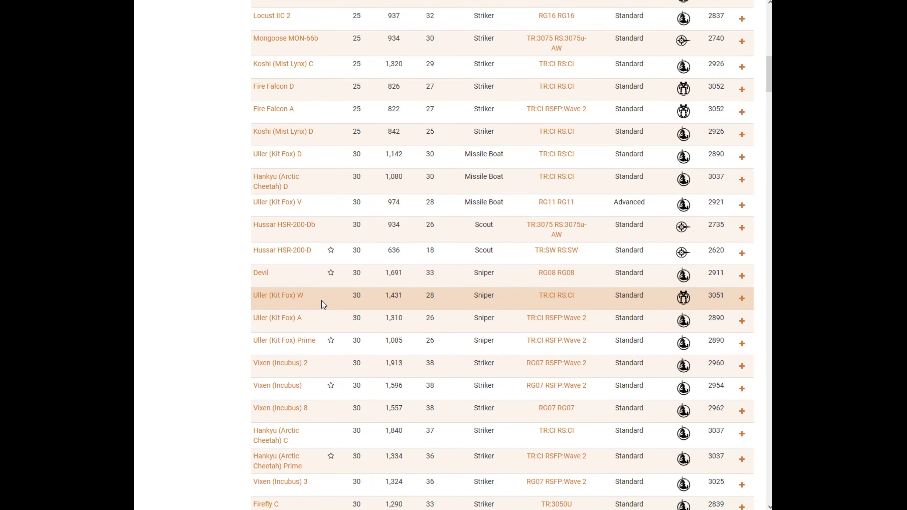
{"action": "scroll", "coordinate": [321, 302], "scroll_direction": "down", "scroll_amount": 3}
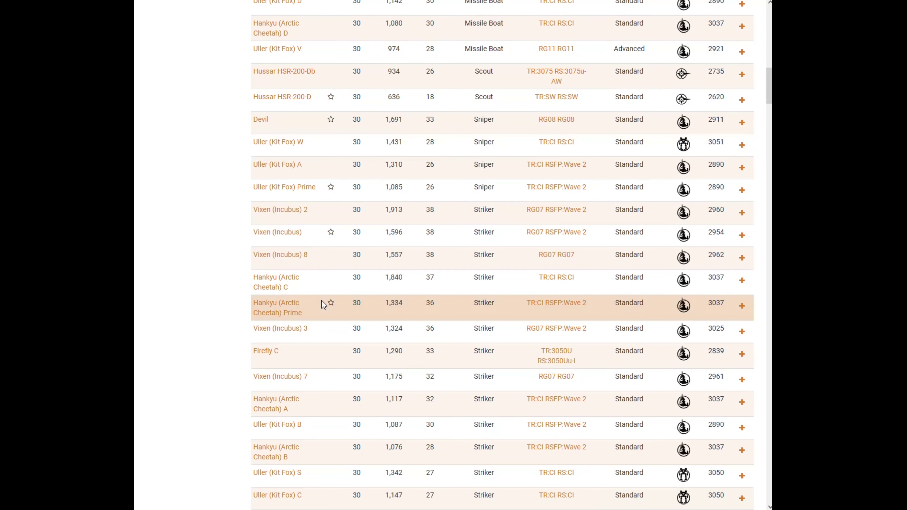
{"action": "scroll", "coordinate": [321, 303], "scroll_direction": "down", "scroll_amount": 1}
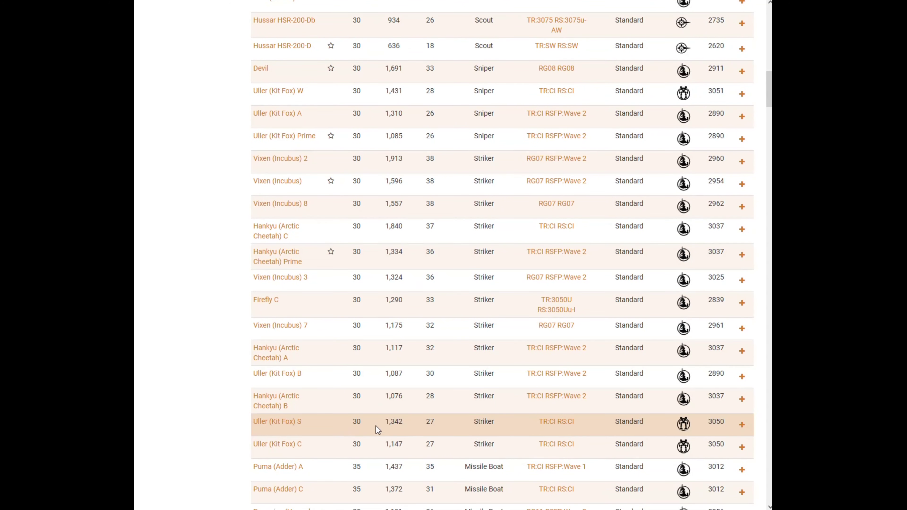
{"action": "left_click", "coordinate": [743, 427]}
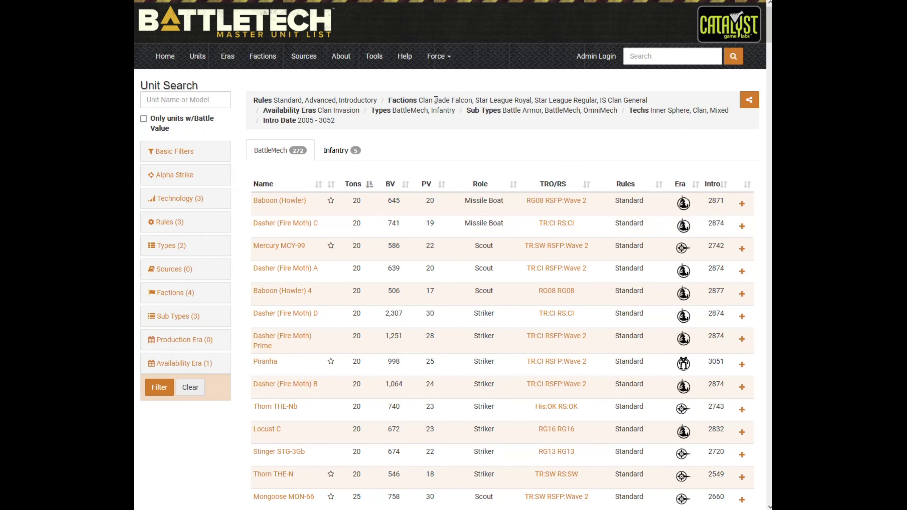
{"action": "left_click", "coordinate": [438, 58]}
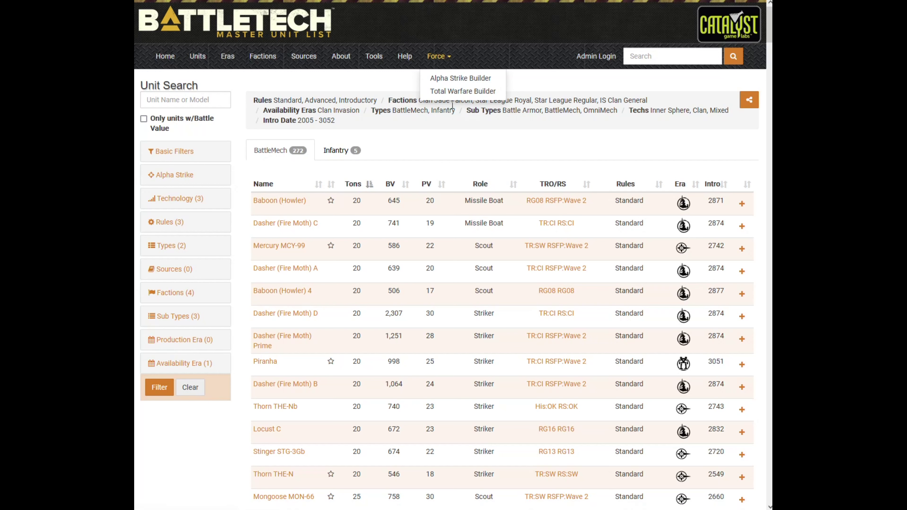
{"action": "left_click", "coordinate": [389, 83]}
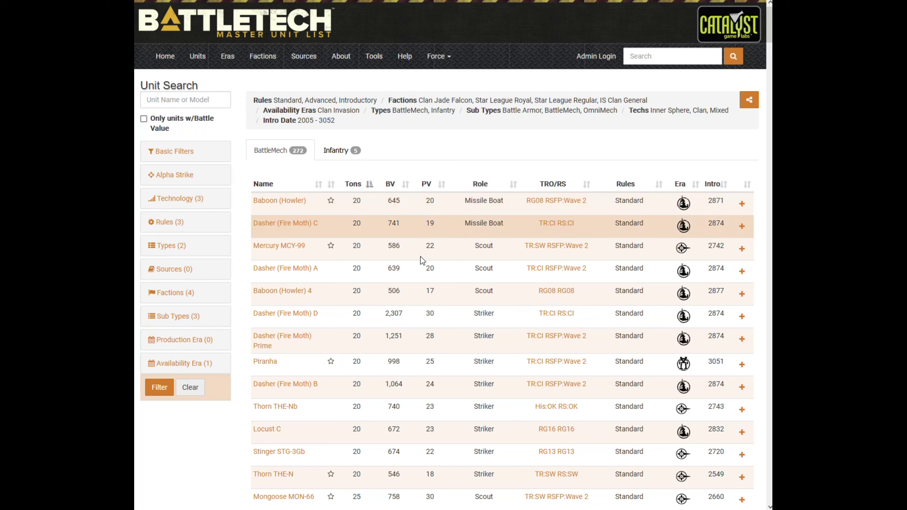
Sort the BattleMech list by ascending tonnage, with the variants of equal tonnage in alphabetical order by name
{"action": "scroll", "coordinate": [385, 295], "scroll_direction": "down", "scroll_amount": 10}
{"action": "scroll", "coordinate": [386, 295], "scroll_direction": "down", "scroll_amount": 15}
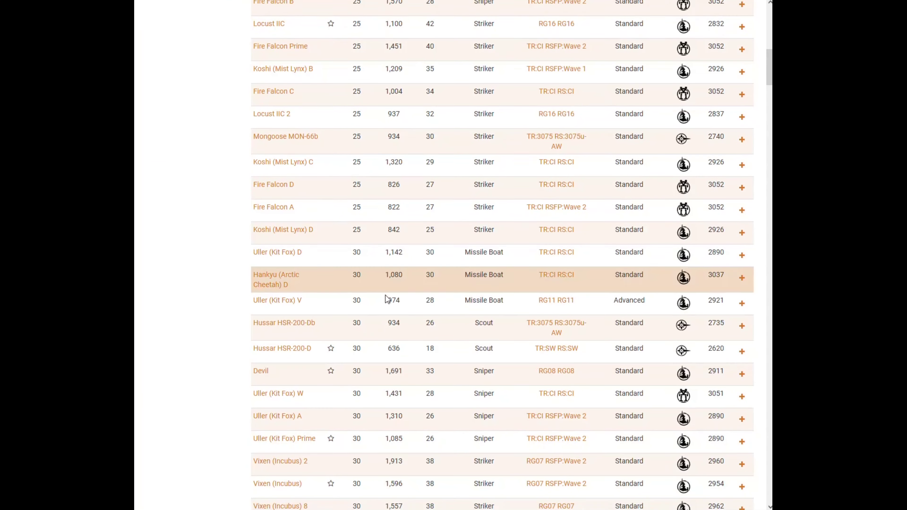
{"action": "scroll", "coordinate": [385, 295], "scroll_direction": "down", "scroll_amount": 10}
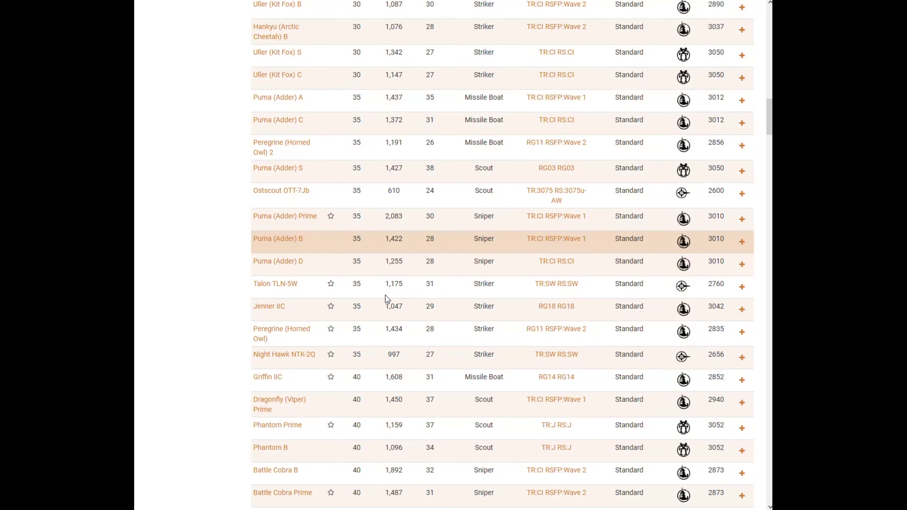
{"action": "scroll", "coordinate": [386, 295], "scroll_direction": "down", "scroll_amount": 1}
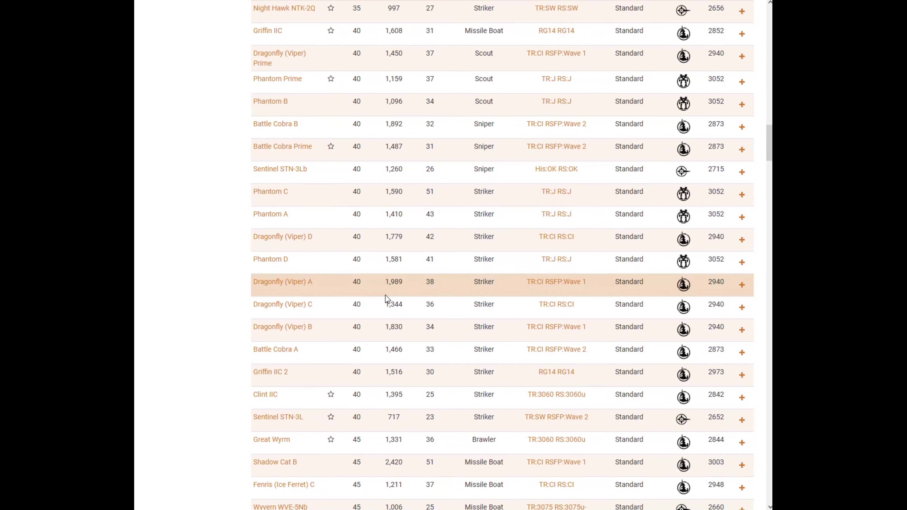
{"action": "scroll", "coordinate": [386, 295], "scroll_direction": "up", "scroll_amount": 9}
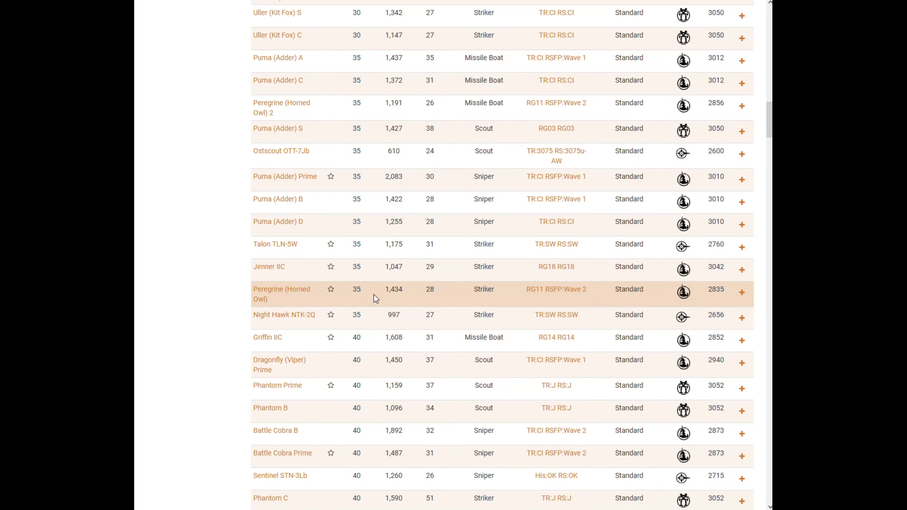
{"action": "scroll", "coordinate": [374, 264], "scroll_direction": "up", "scroll_amount": 20}
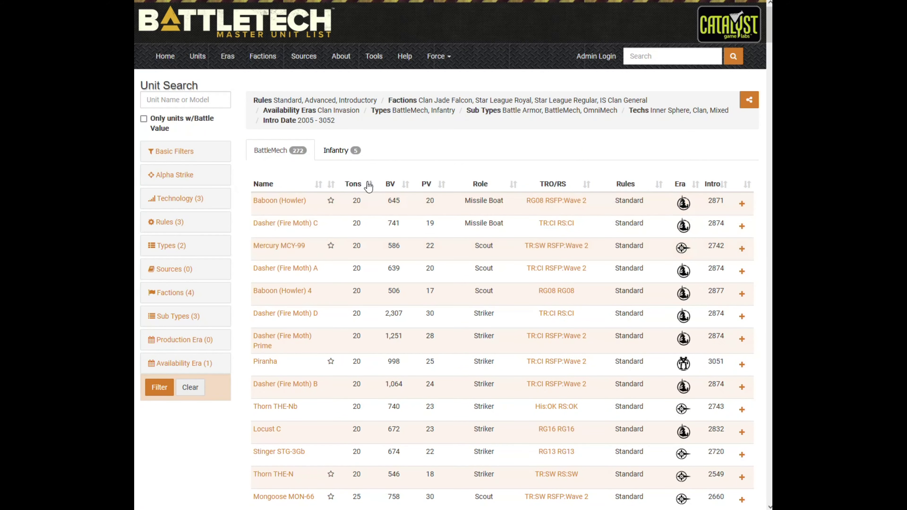
{"action": "left_click", "coordinate": [369, 185]}
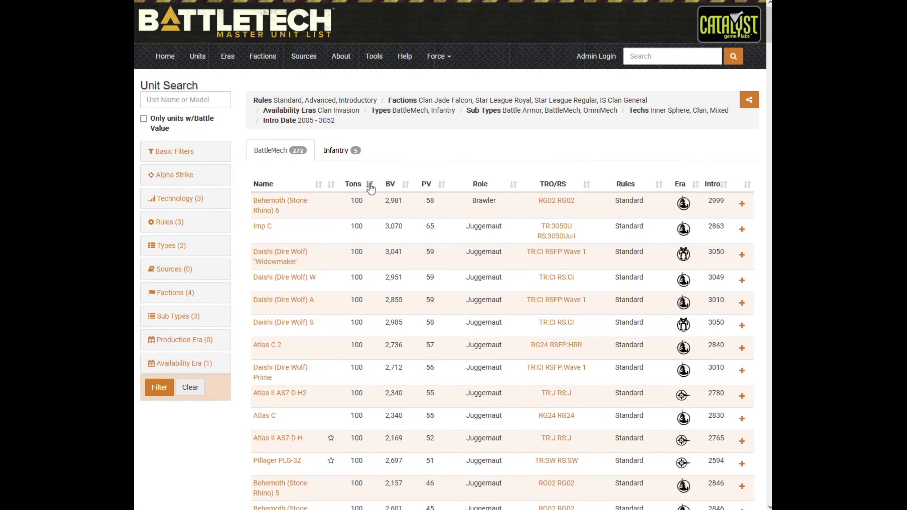
{"action": "left_click", "coordinate": [368, 184]}
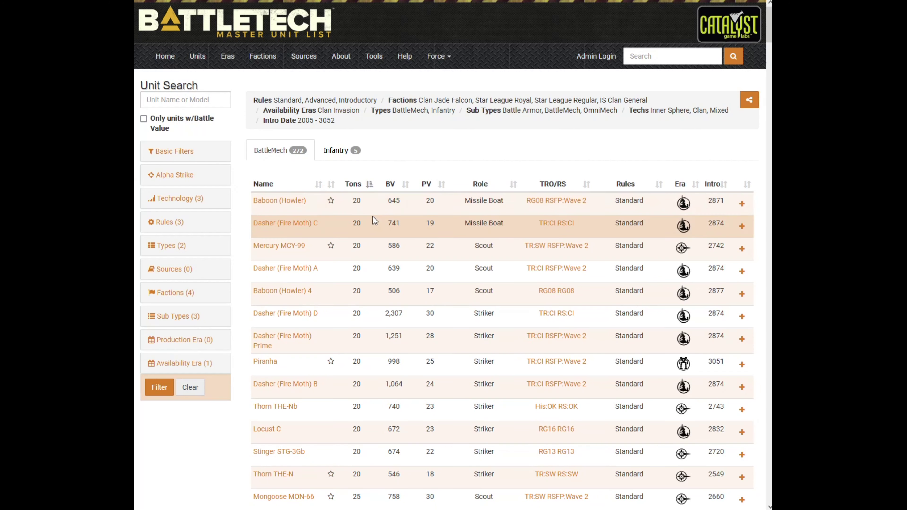
{"action": "left_click", "coordinate": [318, 185]}
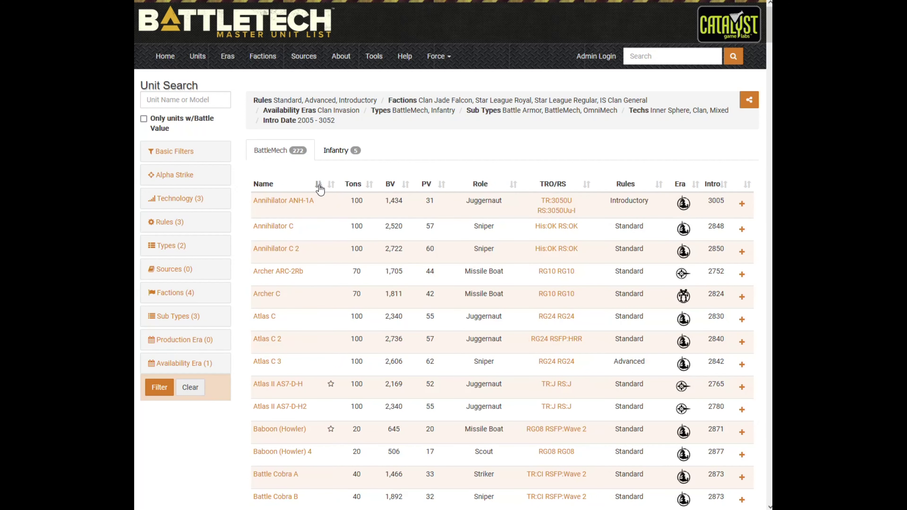
{"action": "left_click", "coordinate": [319, 186]}
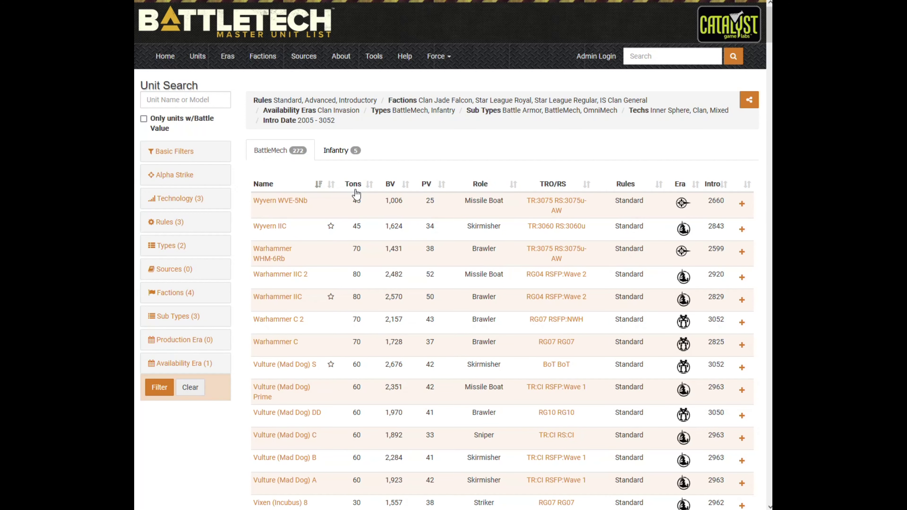
{"action": "left_click", "coordinate": [319, 185]}
{"action": "left_click", "coordinate": [369, 184]}
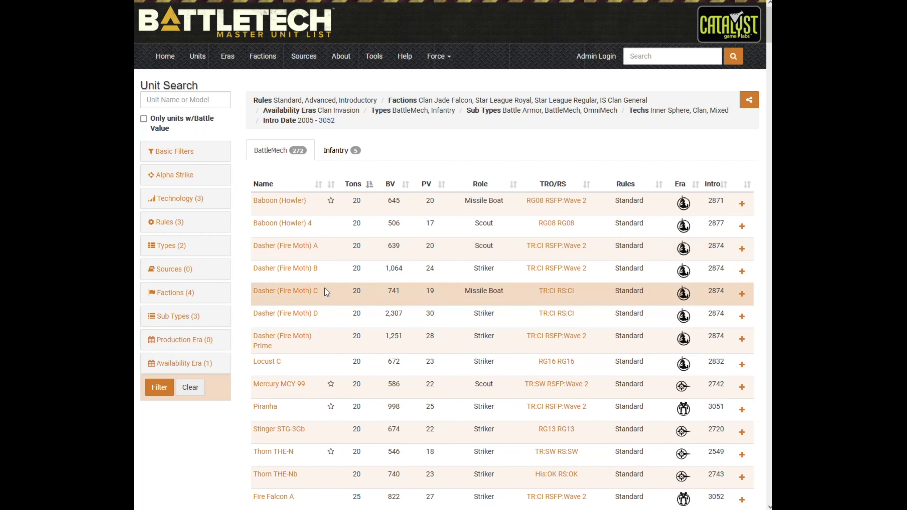
Add the 35-ton Puma (Adder) Prime to the force
{"action": "scroll", "coordinate": [361, 309], "scroll_direction": "down", "scroll_amount": 9}
{"action": "scroll", "coordinate": [362, 308], "scroll_direction": "down", "scroll_amount": 9}
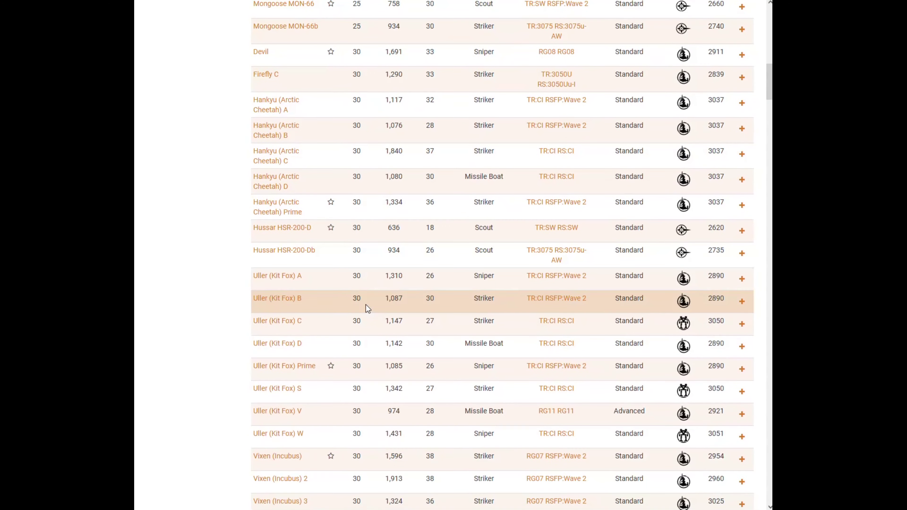
{"action": "scroll", "coordinate": [367, 285], "scroll_direction": "down", "scroll_amount": 3}
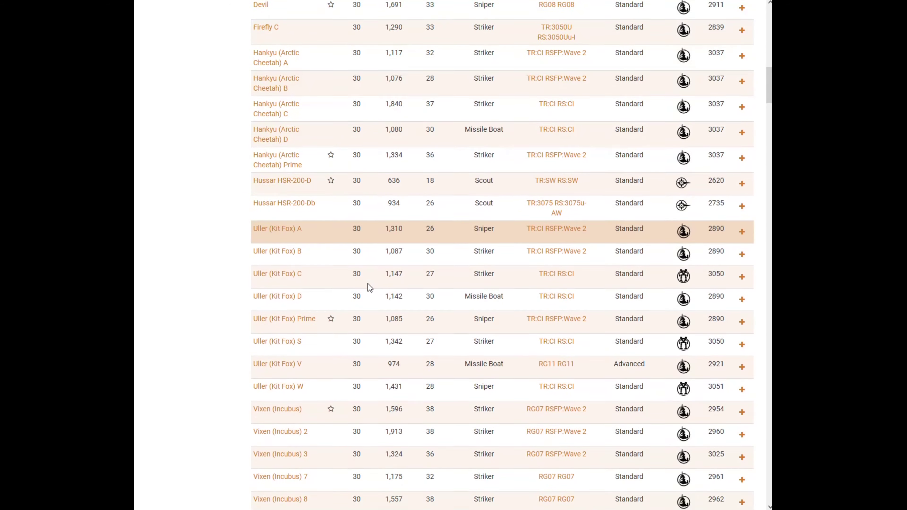
{"action": "scroll", "coordinate": [371, 299], "scroll_direction": "down", "scroll_amount": 7}
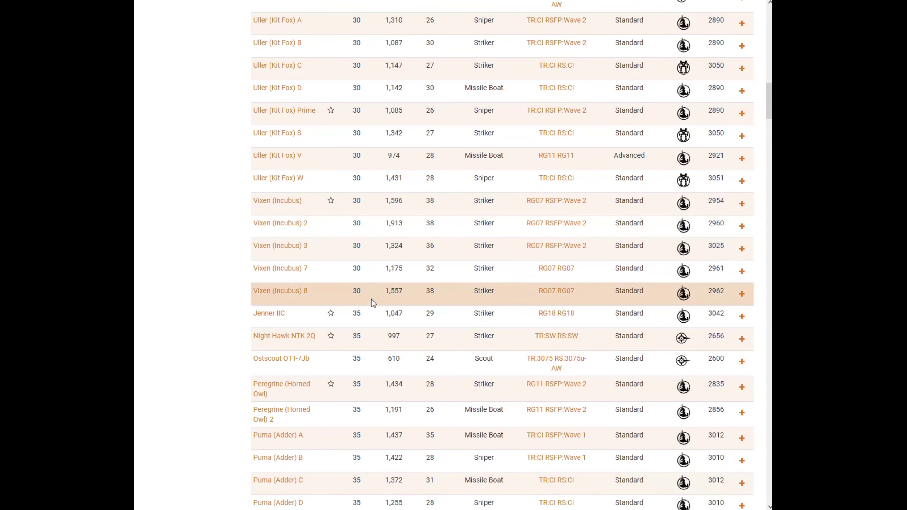
{"action": "scroll", "coordinate": [371, 299], "scroll_direction": "down", "scroll_amount": 2}
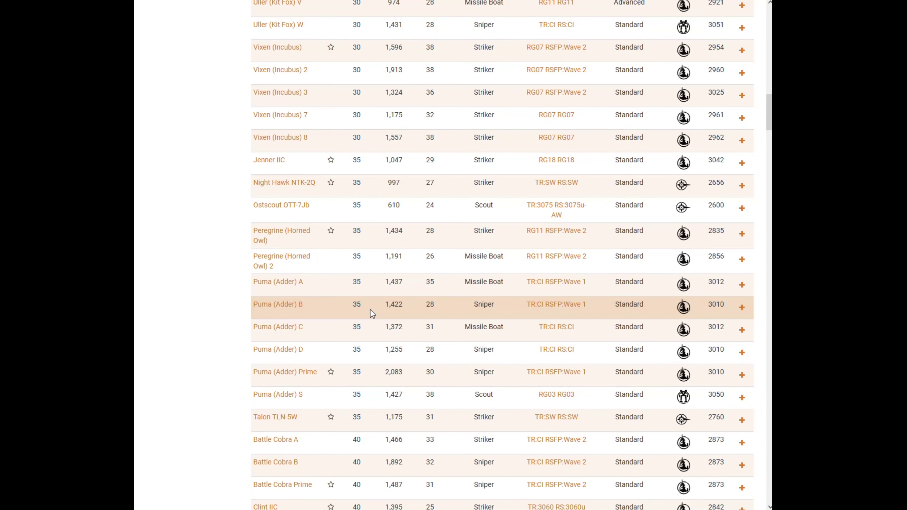
{"action": "left_click", "coordinate": [741, 375]}
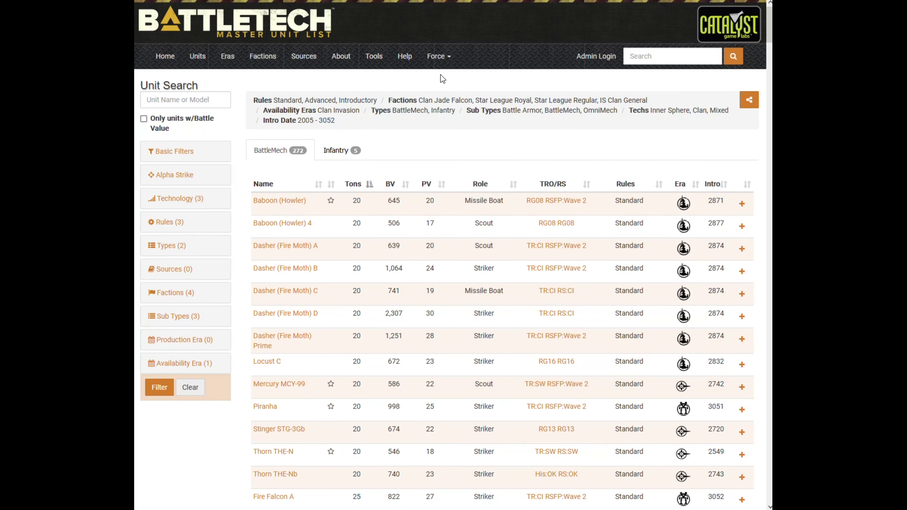
{"action": "left_click", "coordinate": [441, 58]}
Filter the unit list to a minimum of 40 tons and a maximum of 75 tons
{"action": "scroll", "coordinate": [356, 302], "scroll_direction": "down", "scroll_amount": 15}
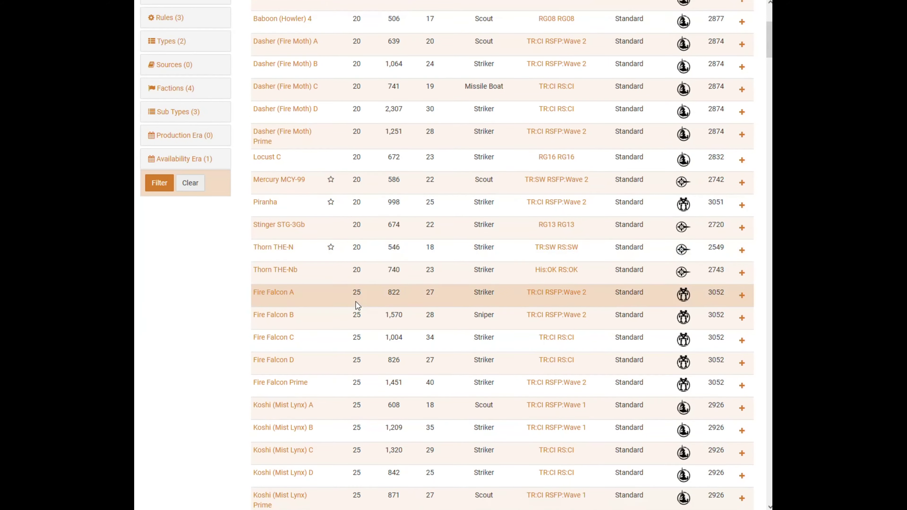
{"action": "scroll", "coordinate": [356, 302], "scroll_direction": "up", "scroll_amount": 15}
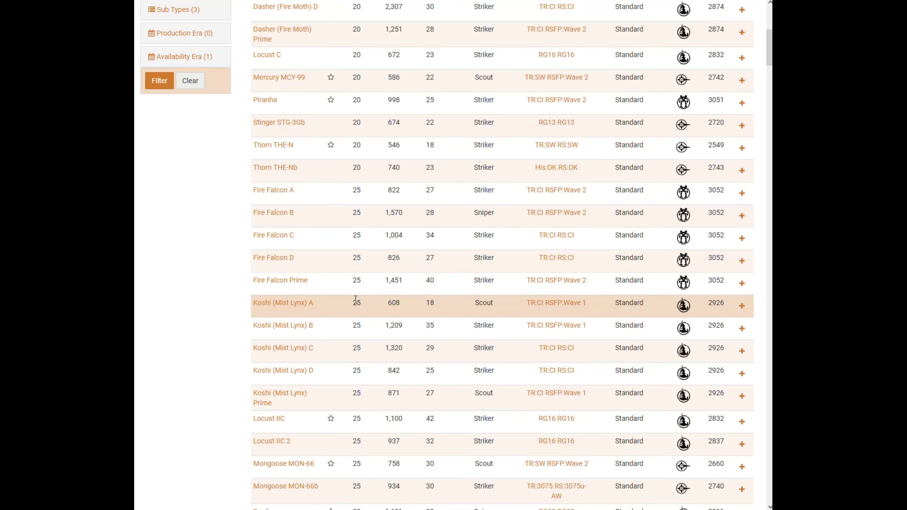
{"action": "left_click", "coordinate": [164, 153]}
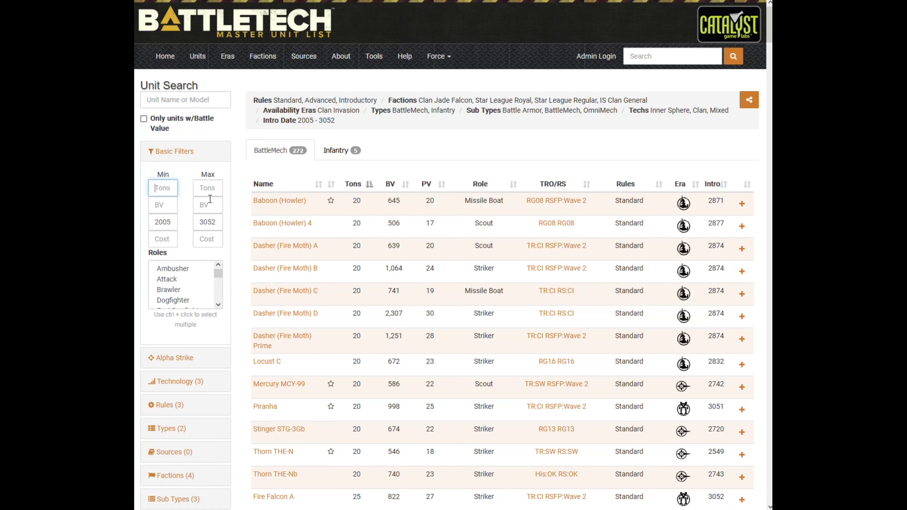
{"action": "type", "text": "40"}
{"action": "left_click", "coordinate": [209, 188]}
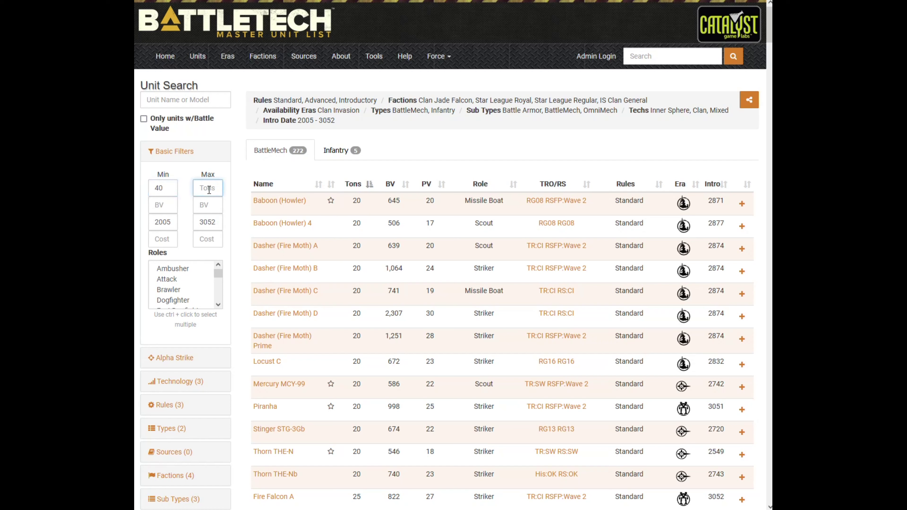
{"action": "type", "text": "75"}
{"action": "scroll", "coordinate": [214, 250], "scroll_direction": "down", "scroll_amount": 15}
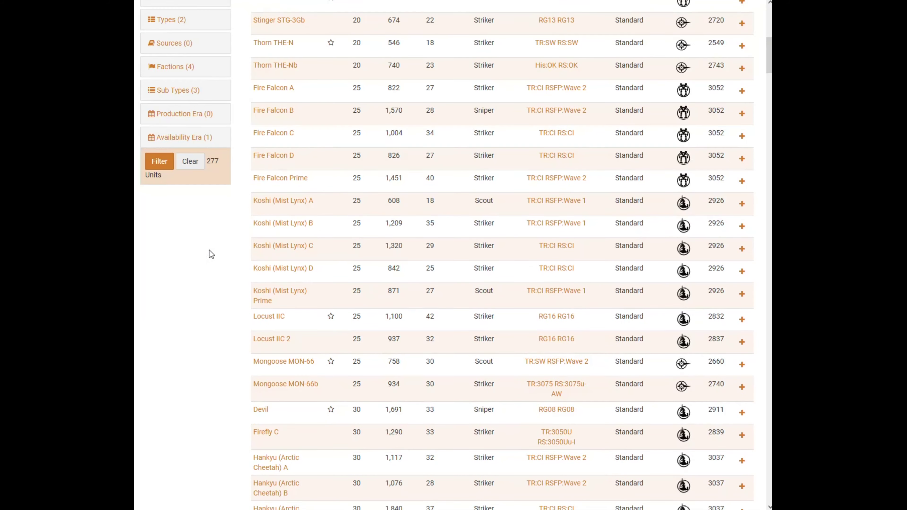
{"action": "scroll", "coordinate": [189, 228], "scroll_direction": "up", "scroll_amount": 6}
{"action": "left_click", "coordinate": [159, 212]}
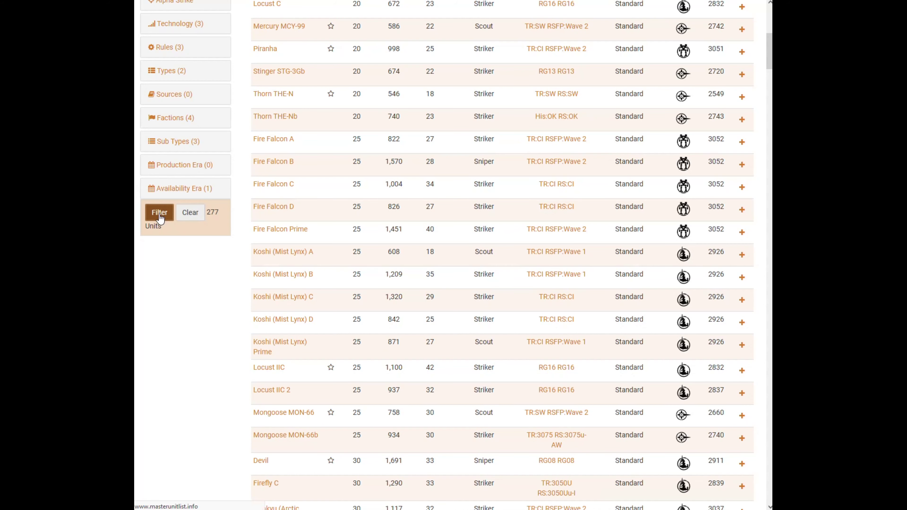
{"action": "scroll", "coordinate": [241, 216], "scroll_direction": "up", "scroll_amount": 5}
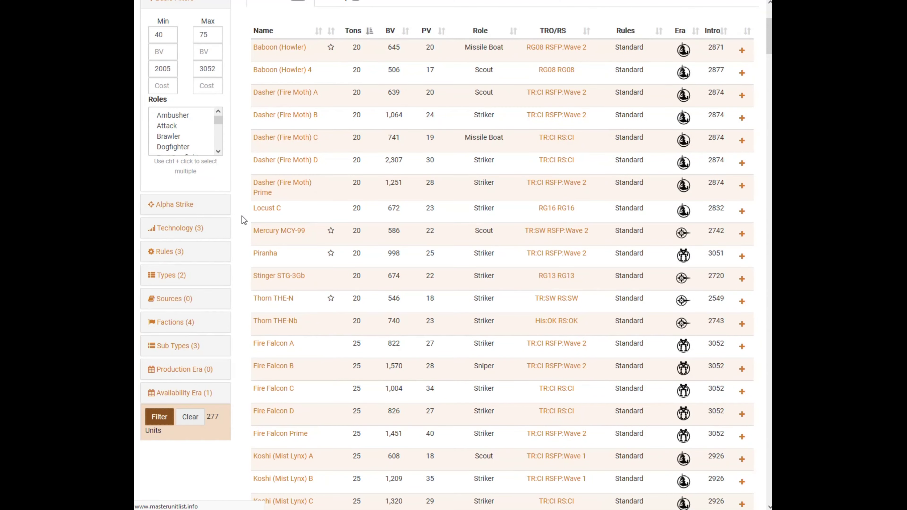
{"action": "scroll", "coordinate": [242, 217], "scroll_direction": "up", "scroll_amount": 4}
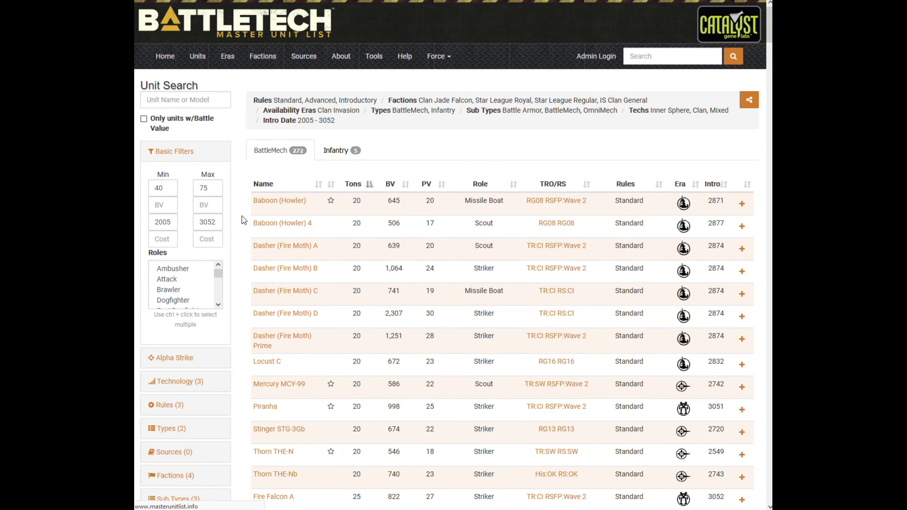
{"action": "key", "text": "Return"}
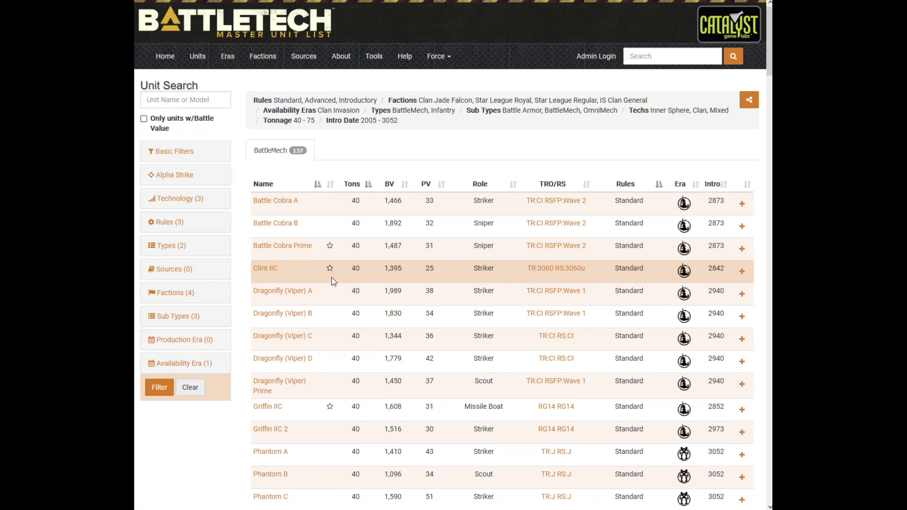
Check which units are currently in the force
{"action": "scroll", "coordinate": [331, 278], "scroll_direction": "down", "scroll_amount": 5}
{"action": "scroll", "coordinate": [332, 278], "scroll_direction": "up", "scroll_amount": 5}
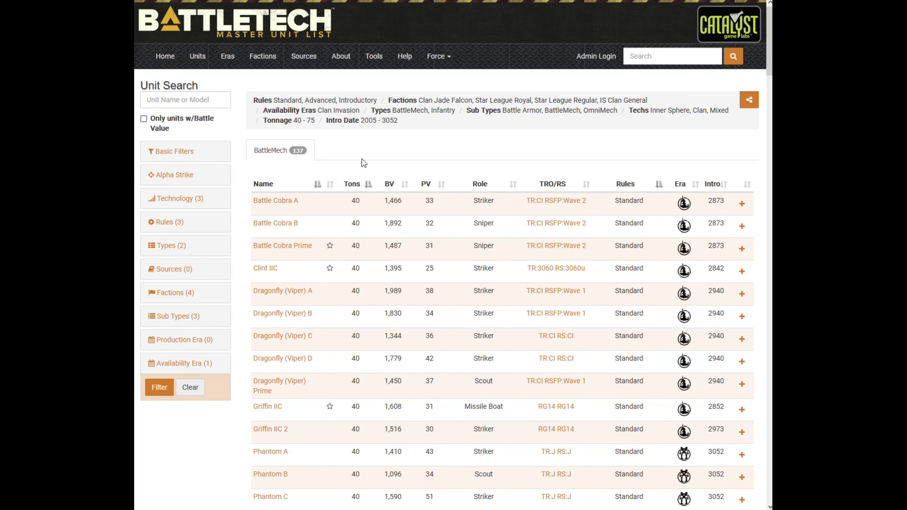
{"action": "left_click", "coordinate": [436, 58]}
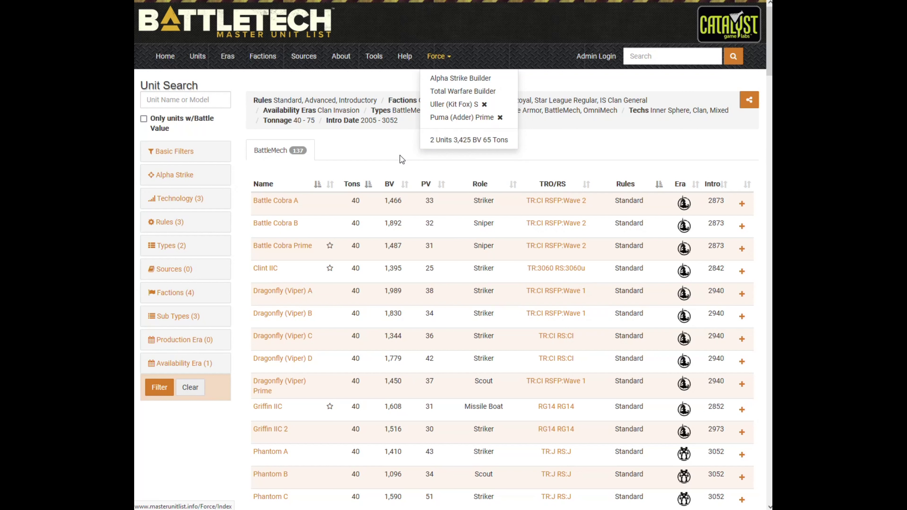
{"action": "left_click", "coordinate": [368, 153]}
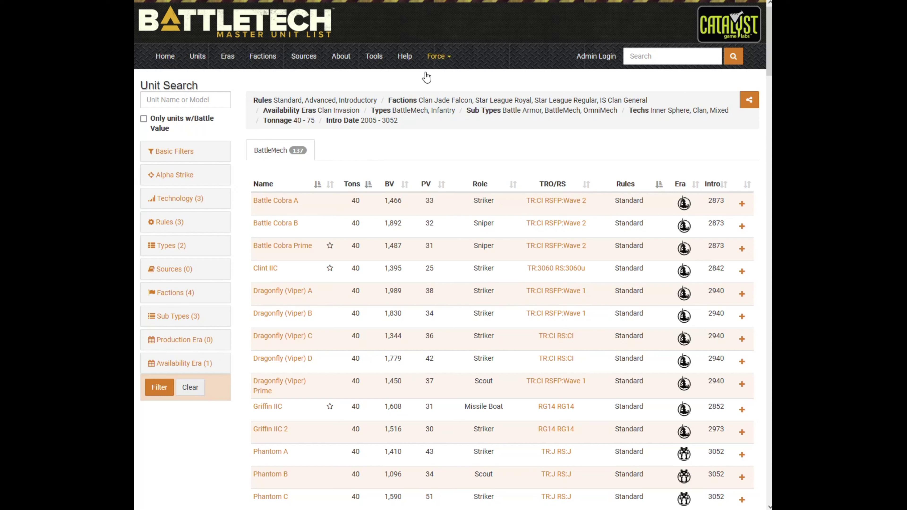
Add the 45-ton Fenris (Ice Ferret) Prime to the force
{"action": "scroll", "coordinate": [346, 154], "scroll_direction": "down", "scroll_amount": 6}
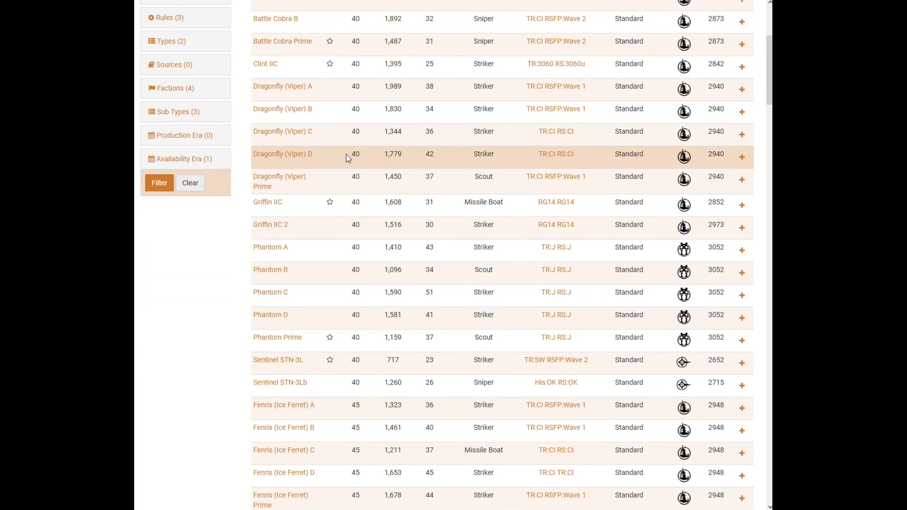
{"action": "scroll", "coordinate": [342, 178], "scroll_direction": "down", "scroll_amount": 2}
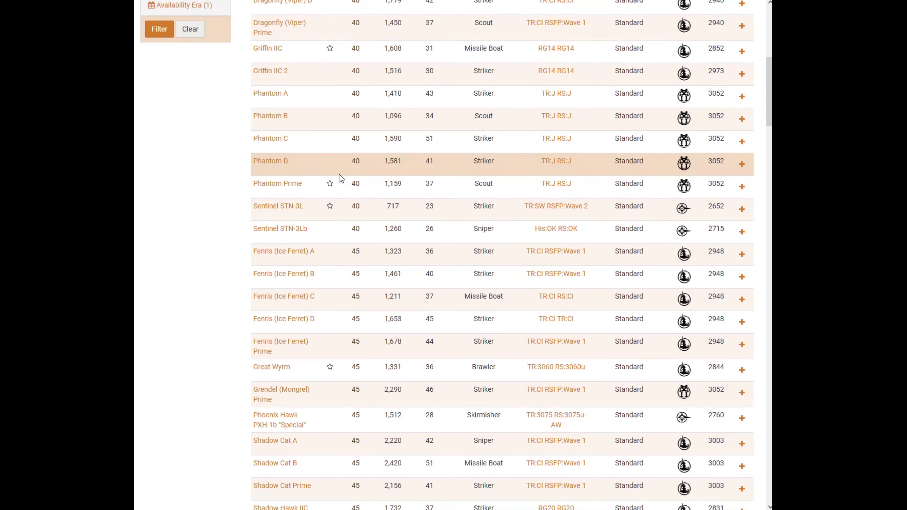
{"action": "scroll", "coordinate": [341, 178], "scroll_direction": "down", "scroll_amount": 1}
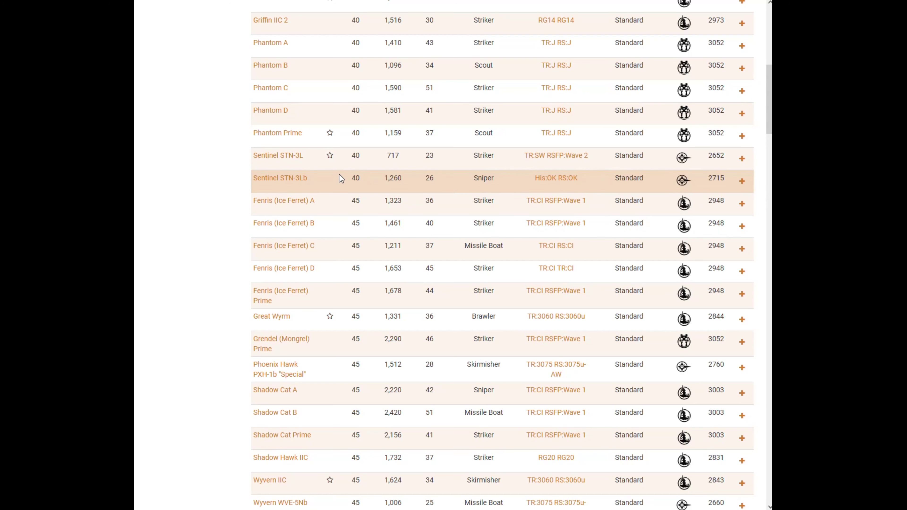
{"action": "left_click", "coordinate": [744, 298]}
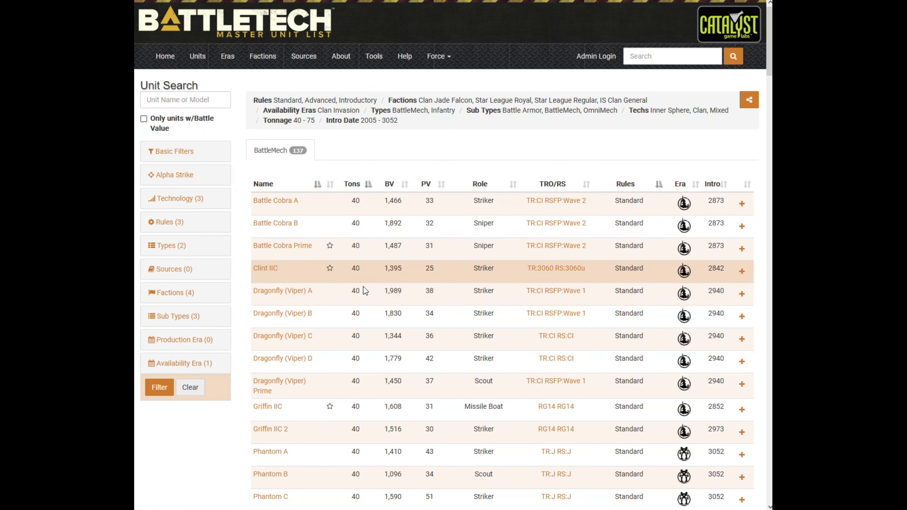
Add the 55-ton Ryoken (Stormcrow) D to the force
{"action": "scroll", "coordinate": [375, 288], "scroll_direction": "down", "scroll_amount": 6}
{"action": "scroll", "coordinate": [376, 288], "scroll_direction": "down", "scroll_amount": 8}
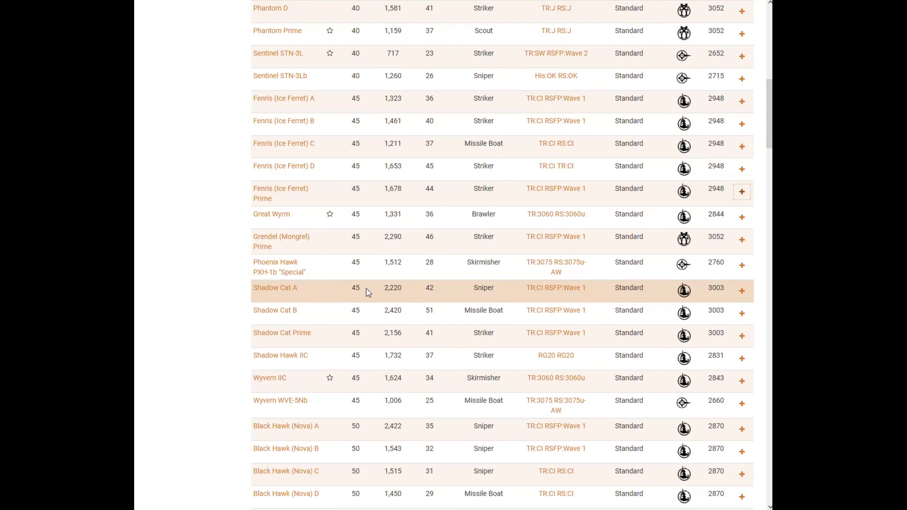
{"action": "scroll", "coordinate": [367, 289], "scroll_direction": "up", "scroll_amount": 12}
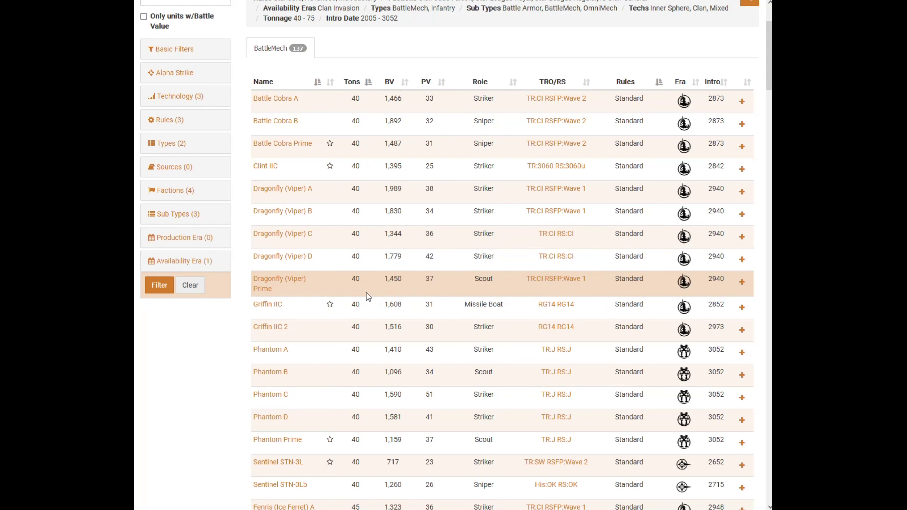
{"action": "scroll", "coordinate": [371, 293], "scroll_direction": "down", "scroll_amount": 10}
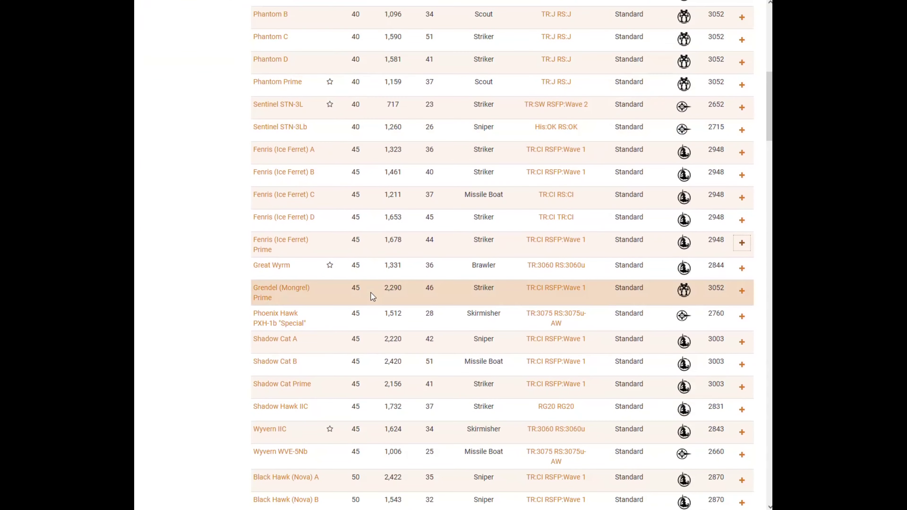
{"action": "scroll", "coordinate": [371, 292], "scroll_direction": "down", "scroll_amount": 5}
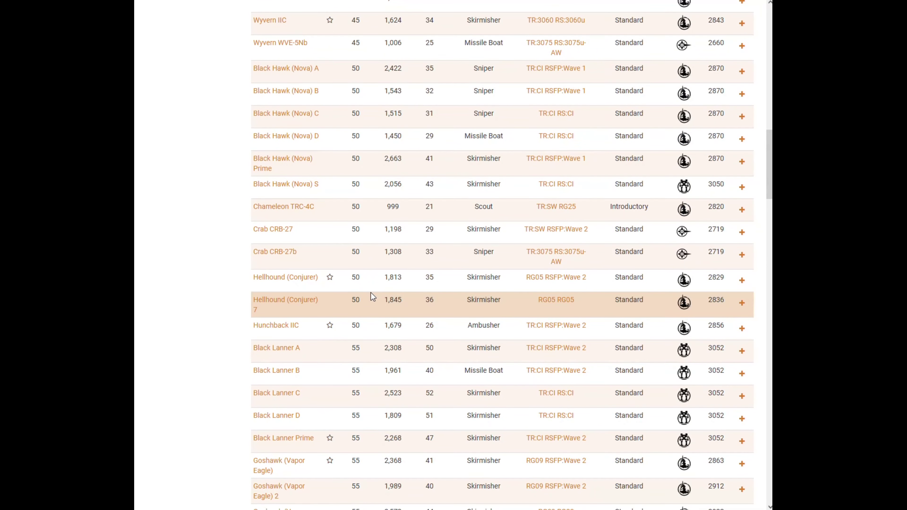
{"action": "scroll", "coordinate": [370, 293], "scroll_direction": "down", "scroll_amount": 3}
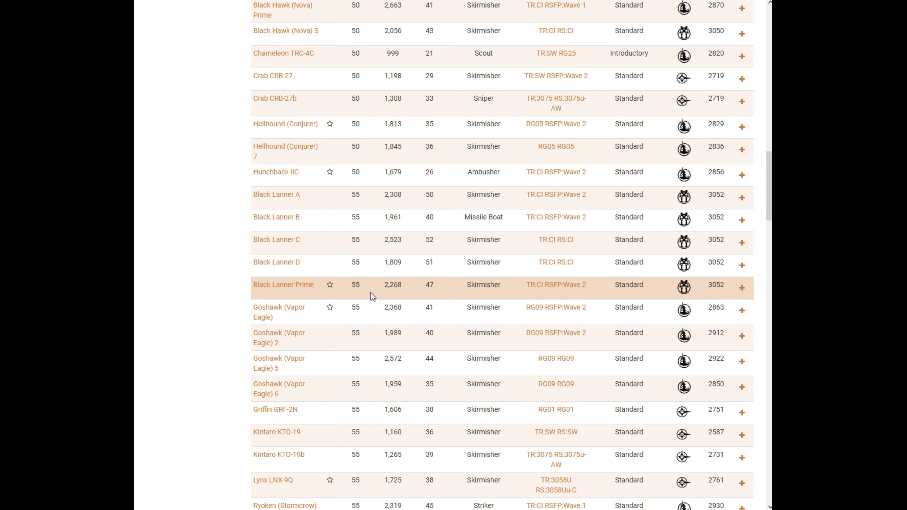
{"action": "scroll", "coordinate": [370, 293], "scroll_direction": "down", "scroll_amount": 2}
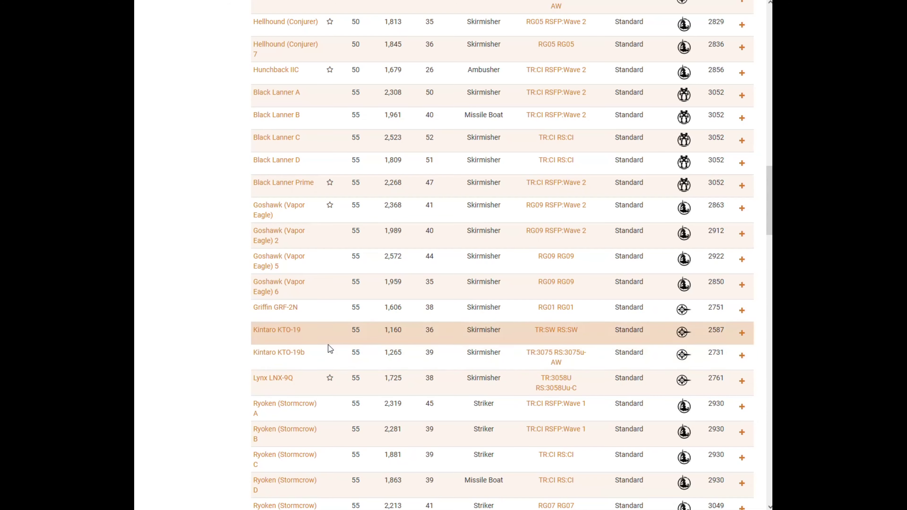
{"action": "scroll", "coordinate": [328, 344], "scroll_direction": "down", "scroll_amount": 3}
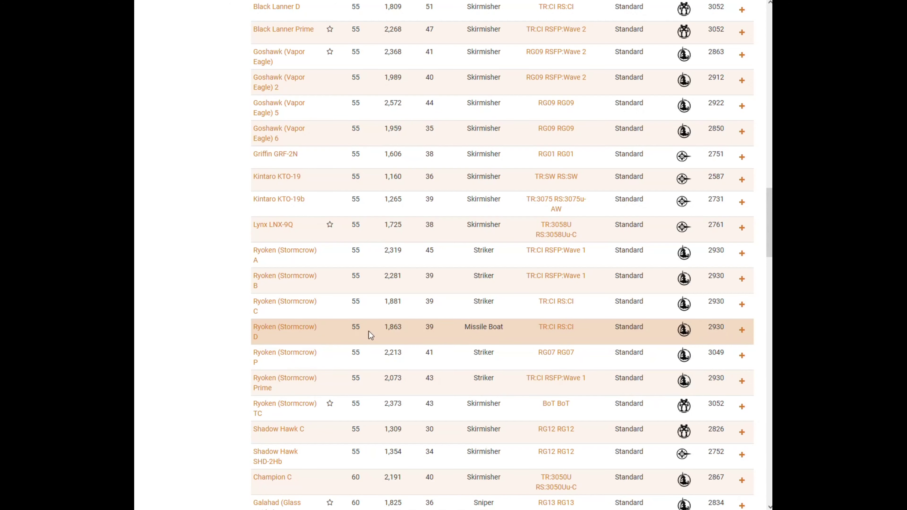
{"action": "left_click", "coordinate": [742, 330]}
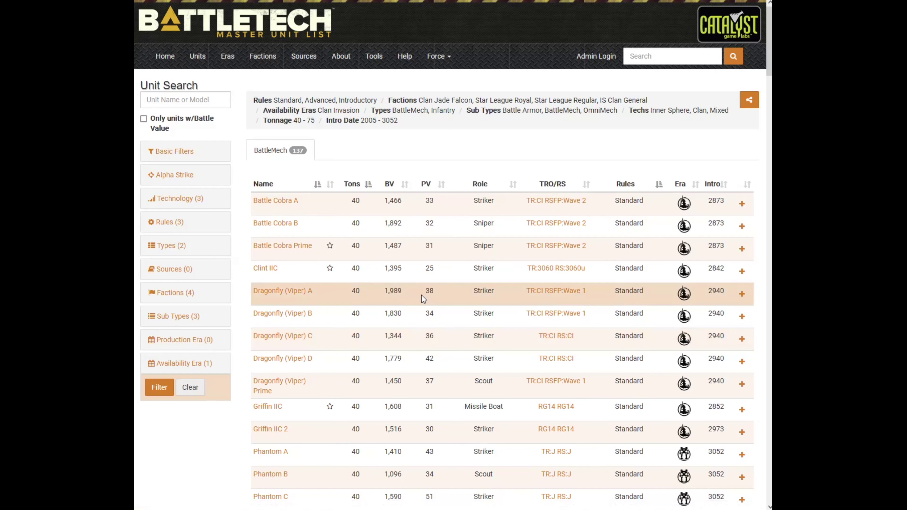
Set the minimum tonnage to 60 and filter the unit list again
{"action": "left_click", "coordinate": [189, 153]}
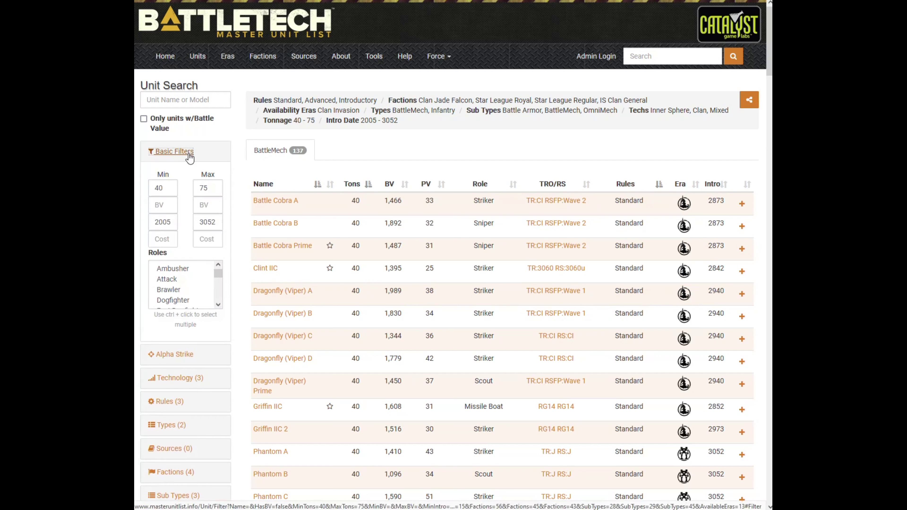
{"action": "left_click", "coordinate": [169, 189]}
{"action": "key", "text": "BackSpace"}
{"action": "key", "text": "BackSpace"}
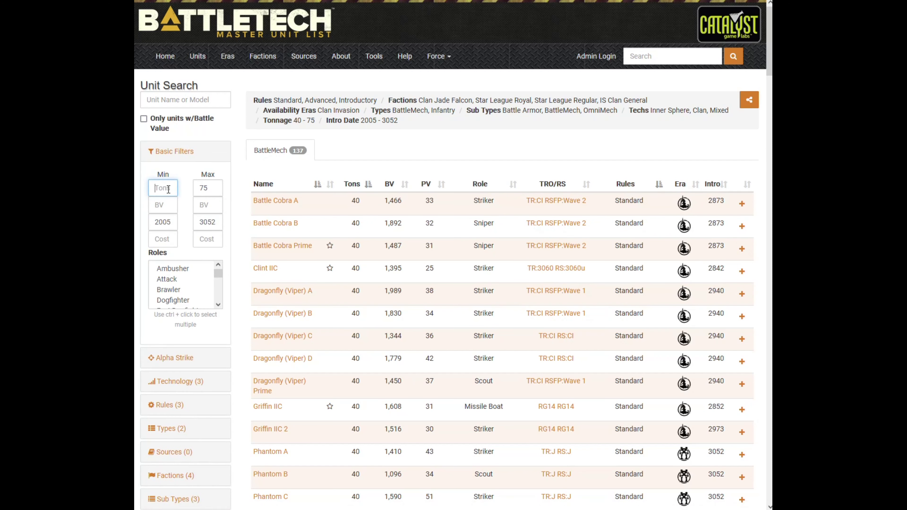
{"action": "type", "text": "60"}
{"action": "left_click", "coordinate": [233, 193]}
{"action": "scroll", "coordinate": [215, 319], "scroll_direction": "down", "scroll_amount": 6}
{"action": "left_click", "coordinate": [159, 317]}
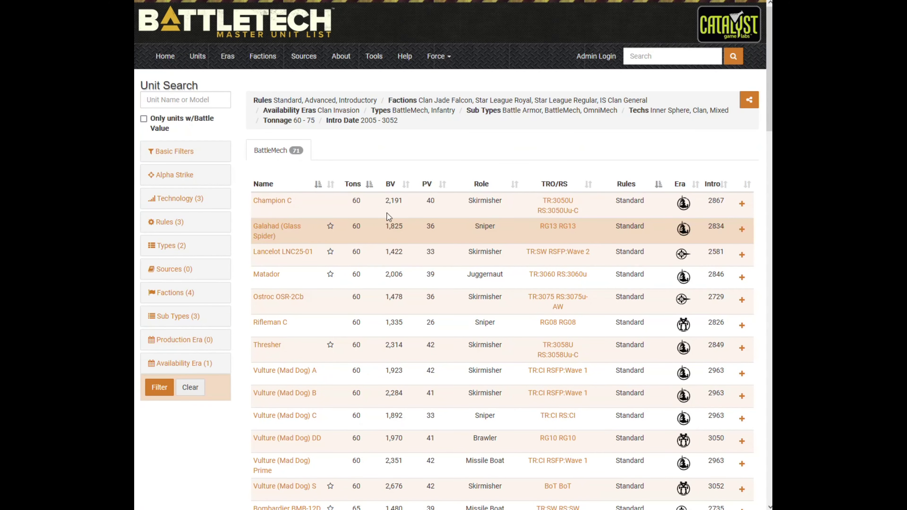
Review the current force and try to add the 65-ton Crossbow Prime to it
{"action": "left_click", "coordinate": [439, 58]}
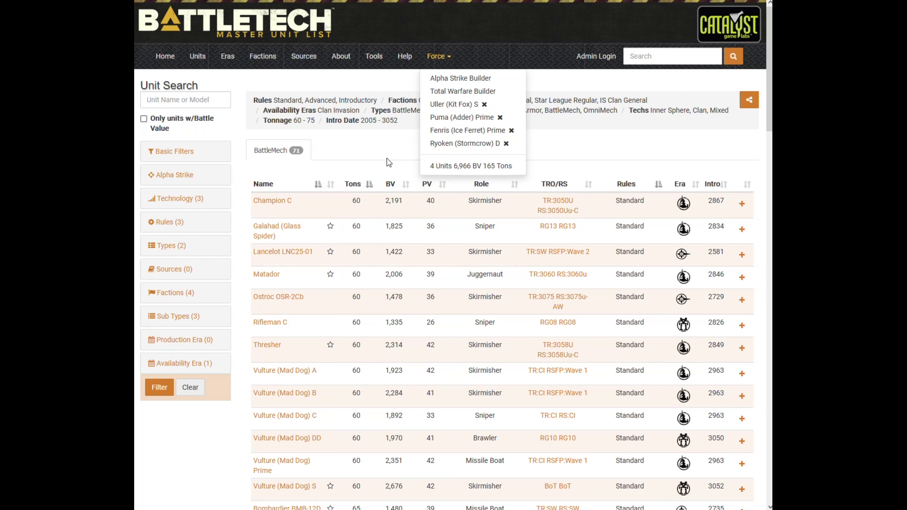
{"action": "scroll", "coordinate": [398, 270], "scroll_direction": "down", "scroll_amount": 4}
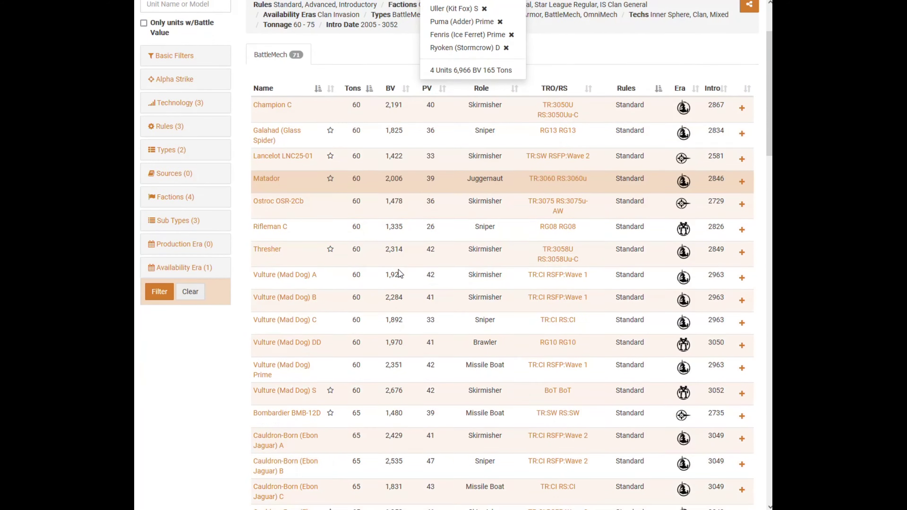
{"action": "scroll", "coordinate": [398, 269], "scroll_direction": "down", "scroll_amount": 1}
{"action": "scroll", "coordinate": [398, 270], "scroll_direction": "down", "scroll_amount": 1}
{"action": "scroll", "coordinate": [398, 270], "scroll_direction": "down", "scroll_amount": 1}
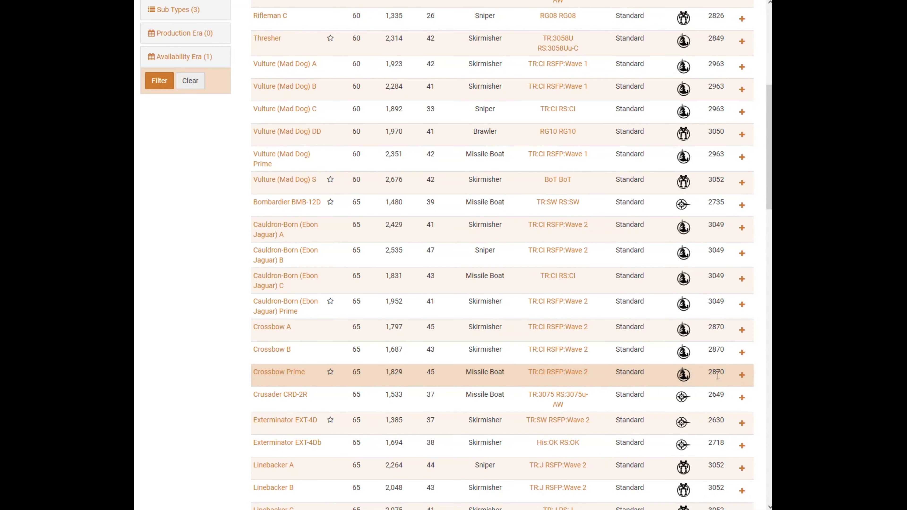
{"action": "left_click", "coordinate": [742, 375]}
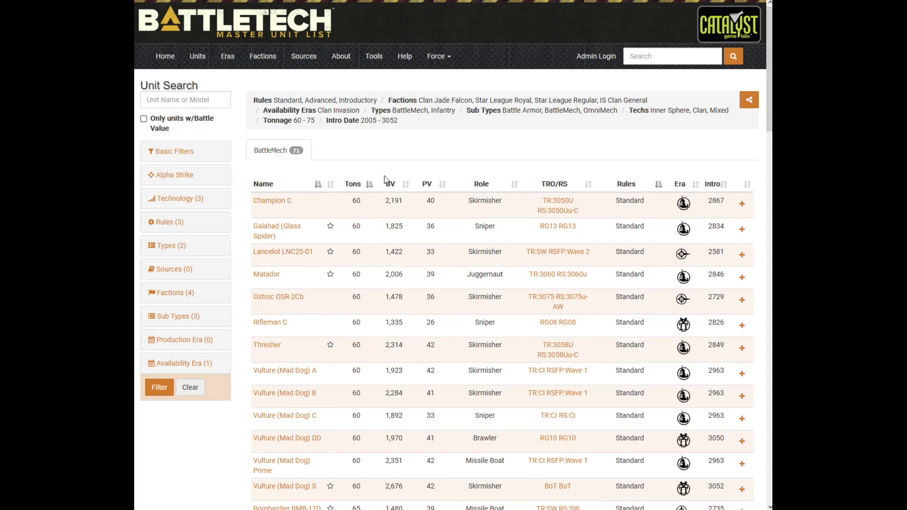
Recheck the units in the force, reapplying the unit list filter to refresh the page
{"action": "left_click", "coordinate": [439, 57]}
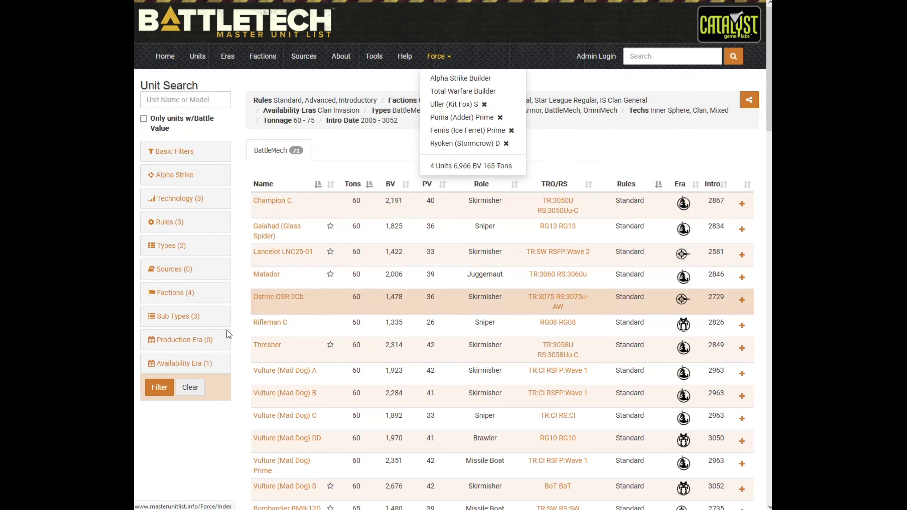
{"action": "left_click", "coordinate": [166, 391]}
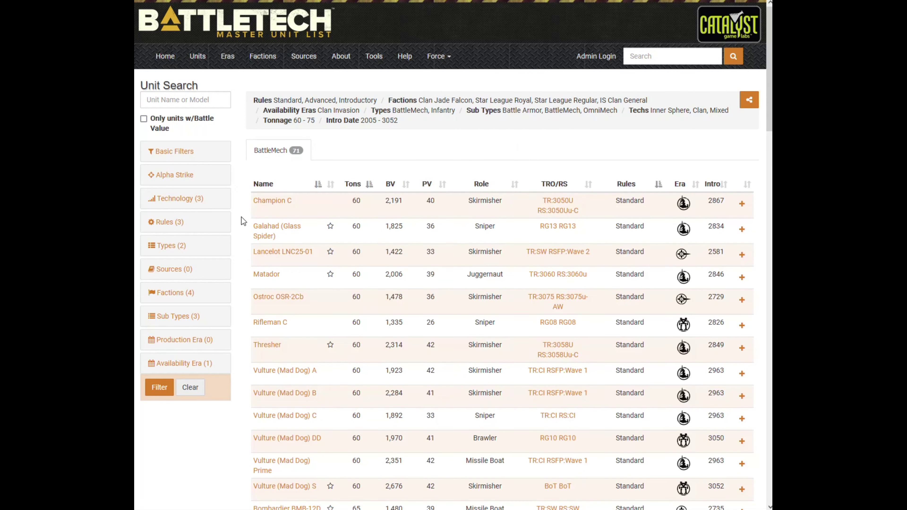
{"action": "left_click", "coordinate": [436, 56]}
Switch to the open Alpha Strike Force Builder page, search for "kit fox" and add the Uller (Kit Fox) S
{"action": "mouse_move", "coordinate": [318, 3]}
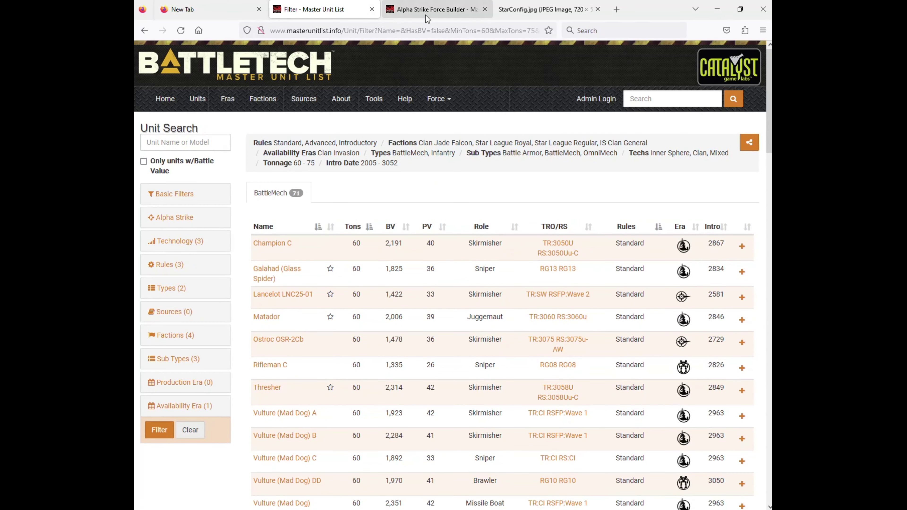
{"action": "left_click", "coordinate": [442, 14]}
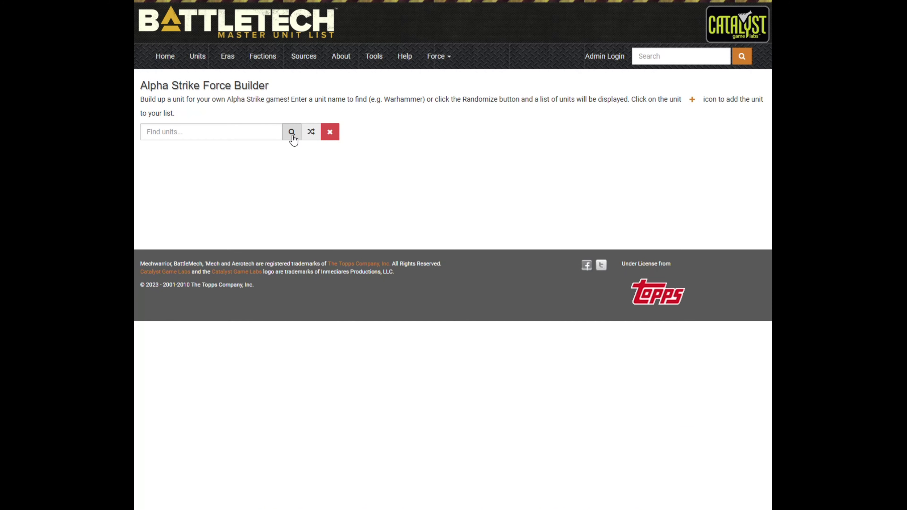
{"action": "left_click", "coordinate": [255, 130]}
{"action": "type", "text": "Fi"}
{"action": "key", "text": "BackSpace"}
{"action": "key", "text": "BackSpace"}
{"action": "type", "text": "k"}
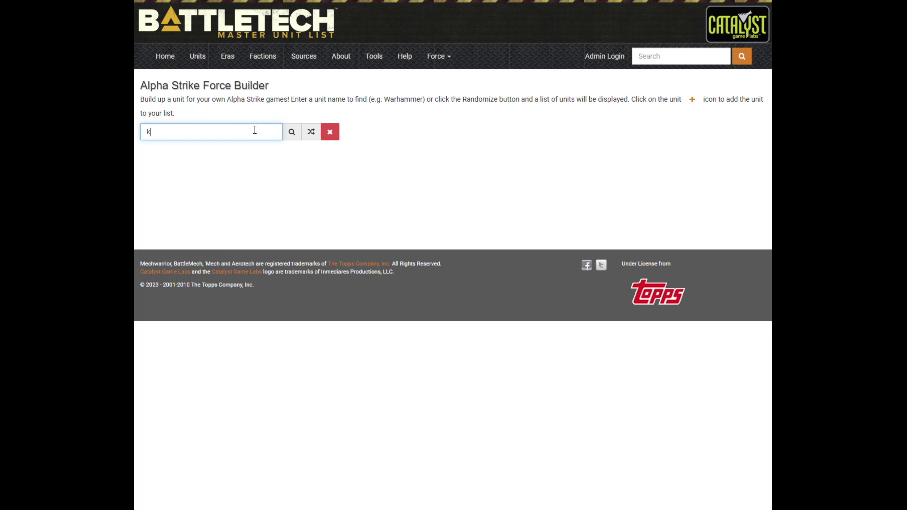
{"action": "type", "text": "it fox"}
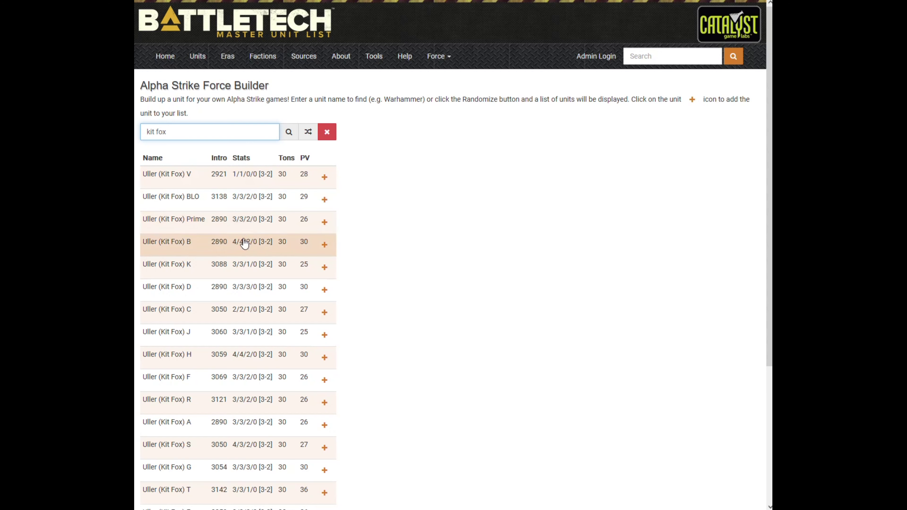
{"action": "left_click", "coordinate": [324, 448]}
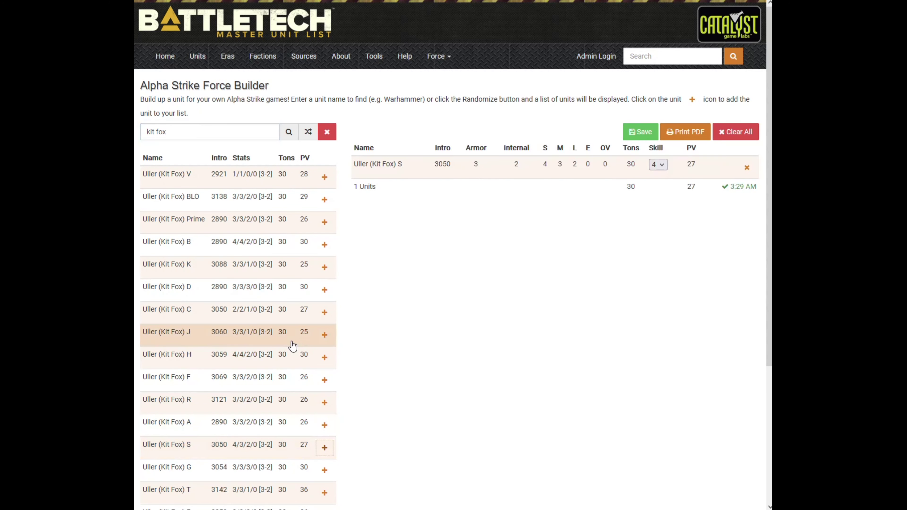
Clear the unit search, find "Adder" and add the Puma (Adder) Prime to the force
{"action": "left_click", "coordinate": [326, 131]}
{"action": "left_click", "coordinate": [229, 135]}
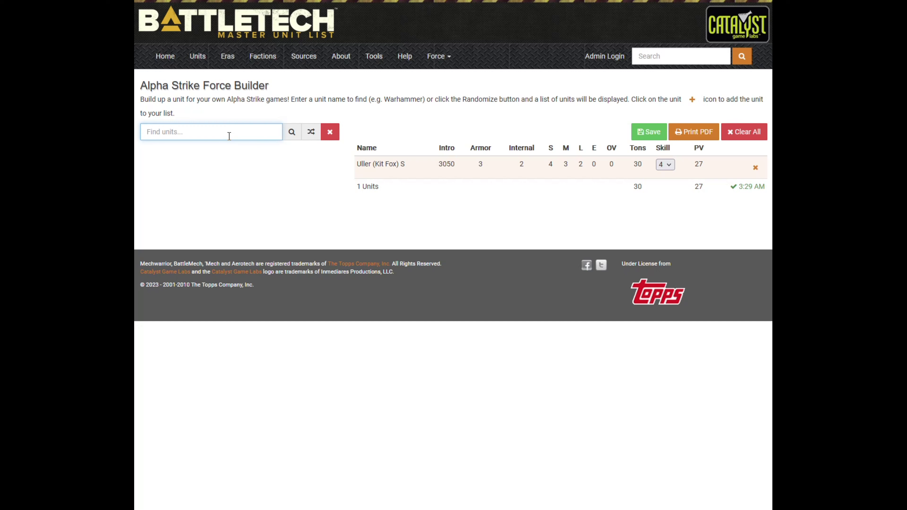
{"action": "type", "text": "Adder"}
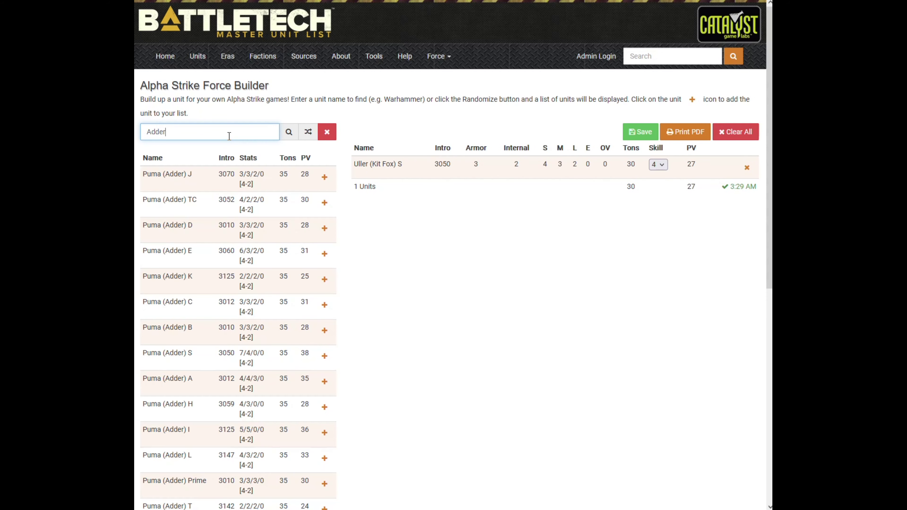
{"action": "left_click", "coordinate": [325, 483]}
Add the Puma (Adder) TC, D, E and K variants to the force
{"action": "left_click", "coordinate": [176, 202]}
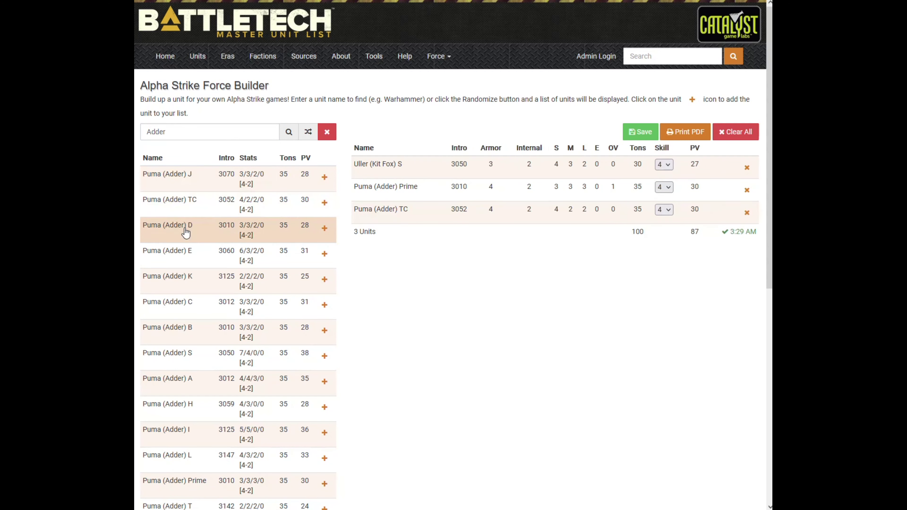
{"action": "left_click", "coordinate": [183, 230]}
{"action": "left_click", "coordinate": [178, 255]}
{"action": "left_click", "coordinate": [179, 276]}
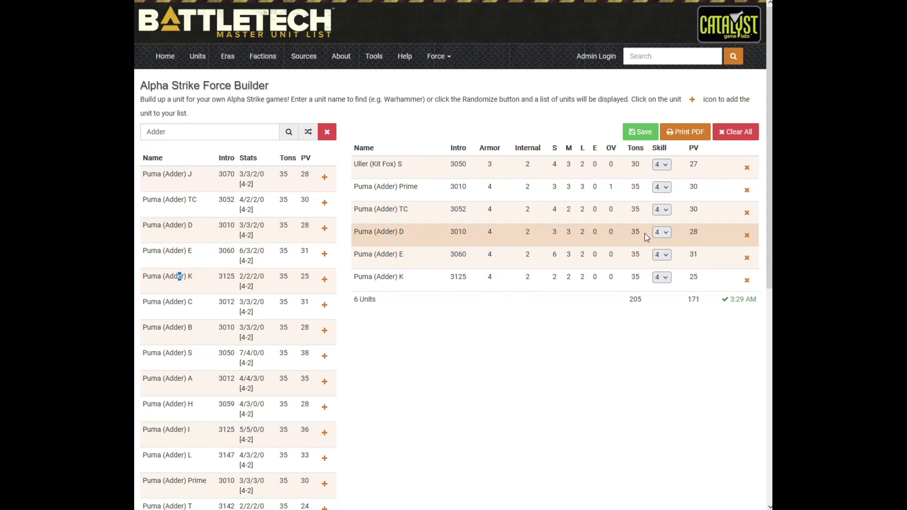
Remove the Puma (Adder) TC, D, E and K variants from the force
{"action": "left_click", "coordinate": [747, 213]}
{"action": "left_click", "coordinate": [746, 213]}
{"action": "left_click", "coordinate": [746, 213]}
{"action": "left_click", "coordinate": [747, 213]}
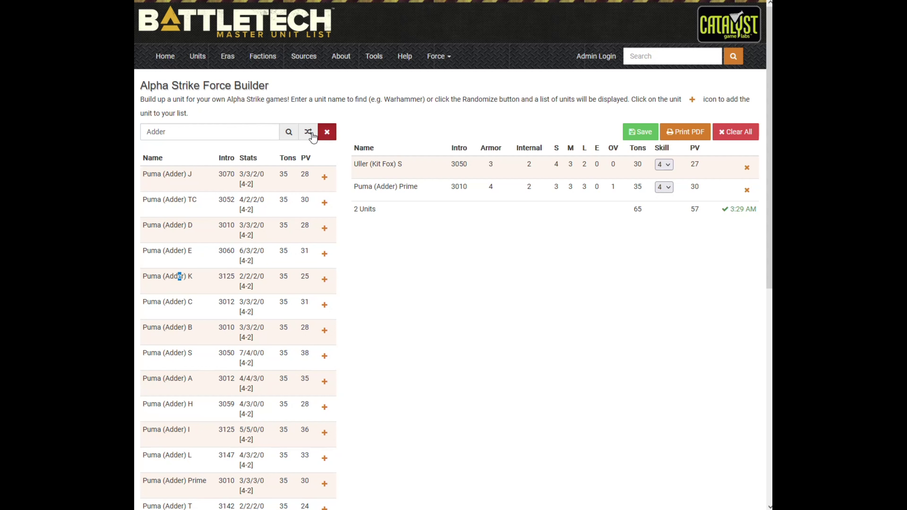
Clear the unit search, find "Ice ferret" and add the Fenris (Ice Ferret) Prime to the force
{"action": "left_click", "coordinate": [327, 132]}
{"action": "type", "text": "Ice ferret"}
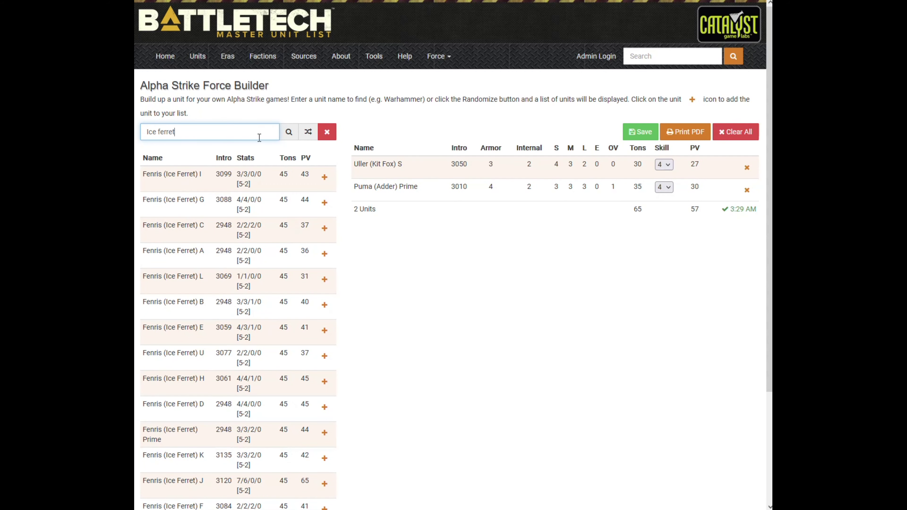
{"action": "left_click", "coordinate": [227, 431]}
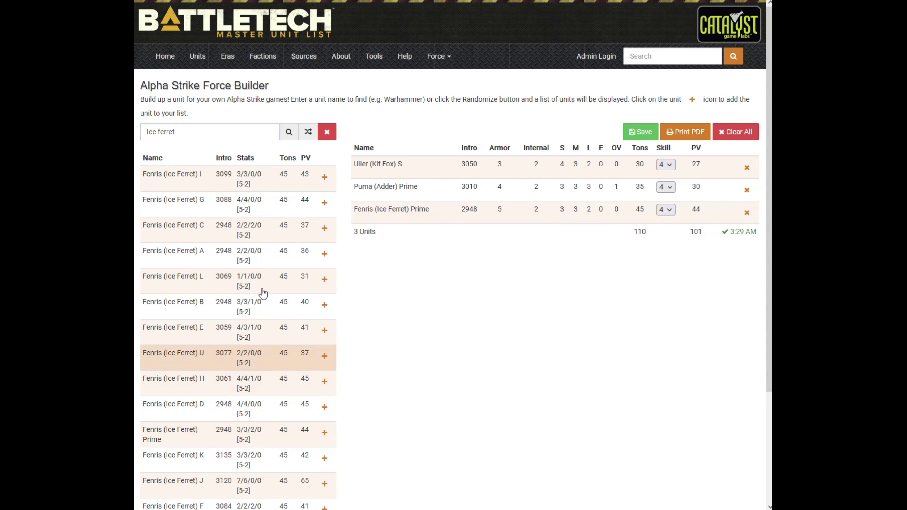
Check the selected units in the unit filter page's force list, then find "Stormcrow" in the Force Builder and add the Ryoken (Stormcrow) D
{"action": "left_click", "coordinate": [326, 132]}
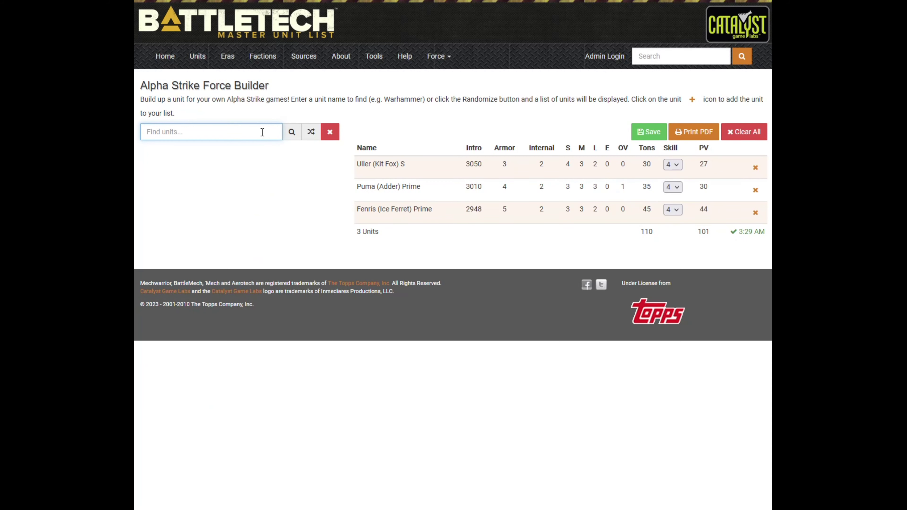
{"action": "mouse_move", "coordinate": [375, 3]}
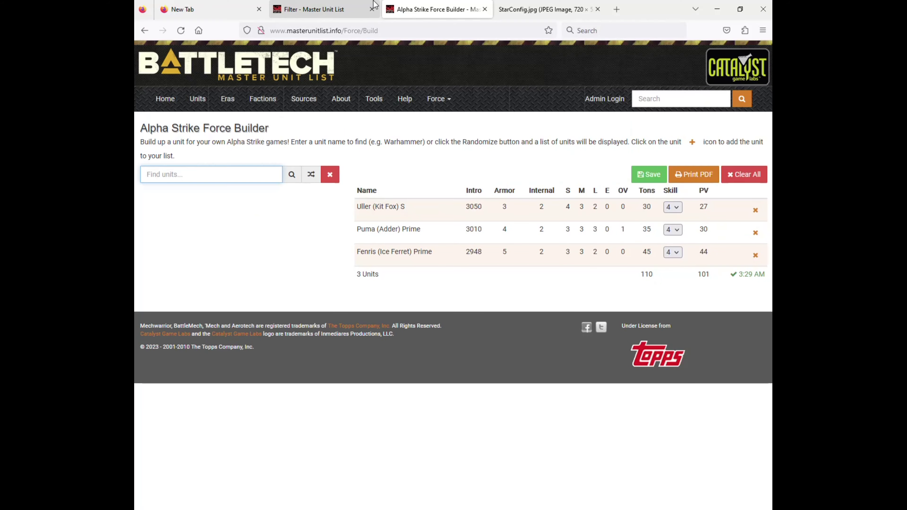
{"action": "left_click", "coordinate": [336, 10]}
{"action": "left_click", "coordinate": [436, 58]}
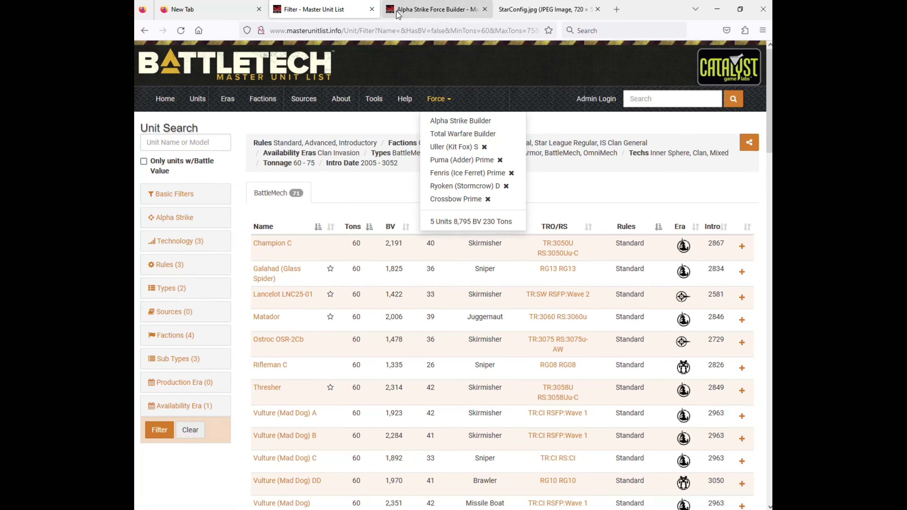
{"action": "left_click", "coordinate": [398, 14]}
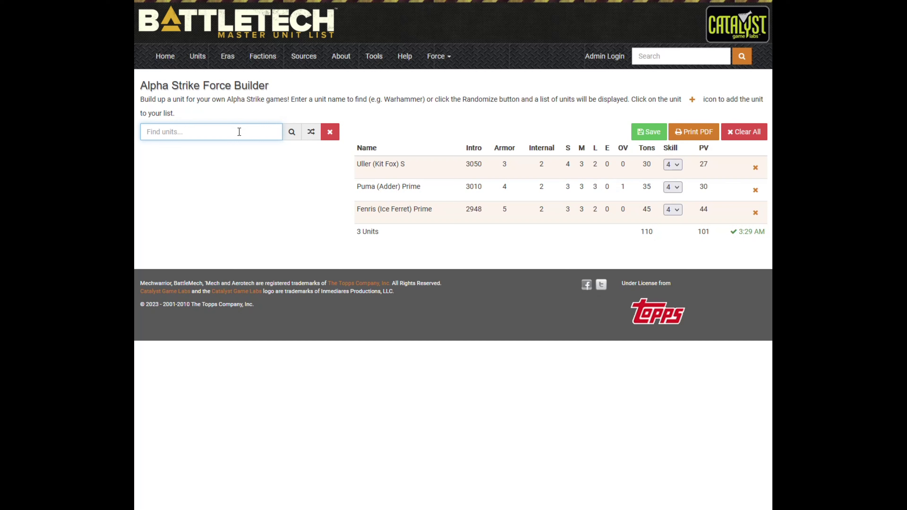
{"action": "type", "text": "Stormcrow"}
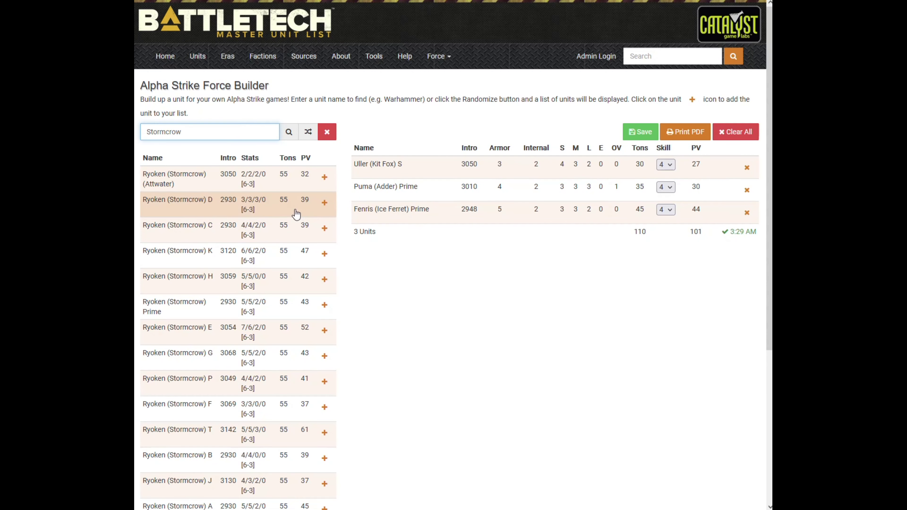
{"action": "left_click", "coordinate": [324, 203]}
Clear the unit search, find "Crossbow" and add the Crossbow Prime to the force
{"action": "left_click", "coordinate": [327, 132]}
{"action": "left_click", "coordinate": [227, 132]}
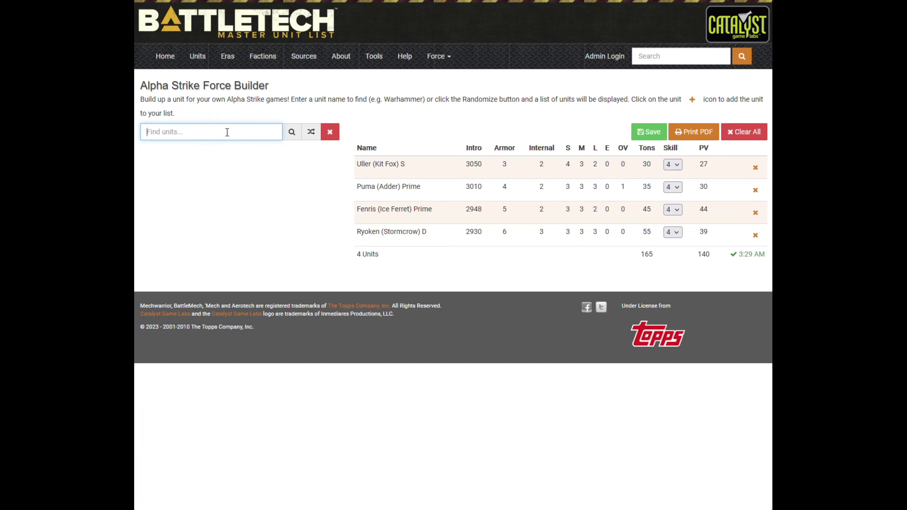
{"action": "type", "text": "Crossbow"}
{"action": "key", "text": "Return"}
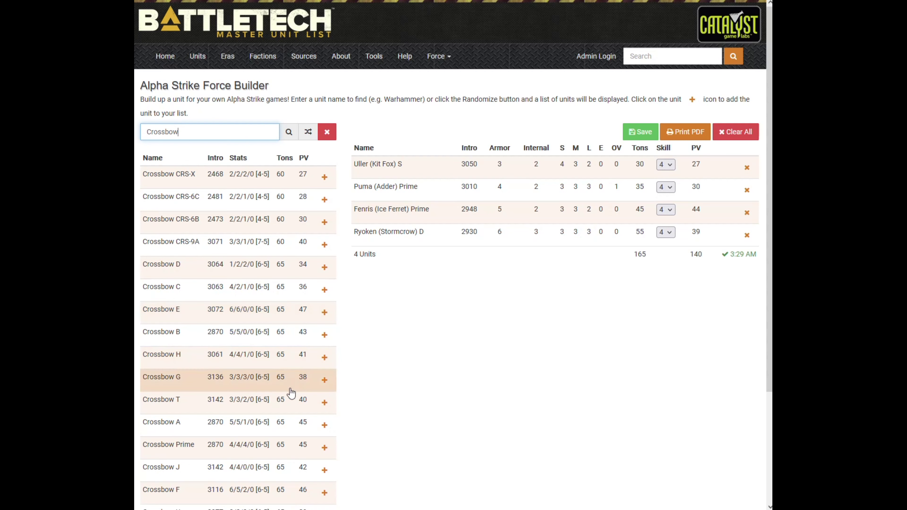
{"action": "left_click", "coordinate": [325, 448]}
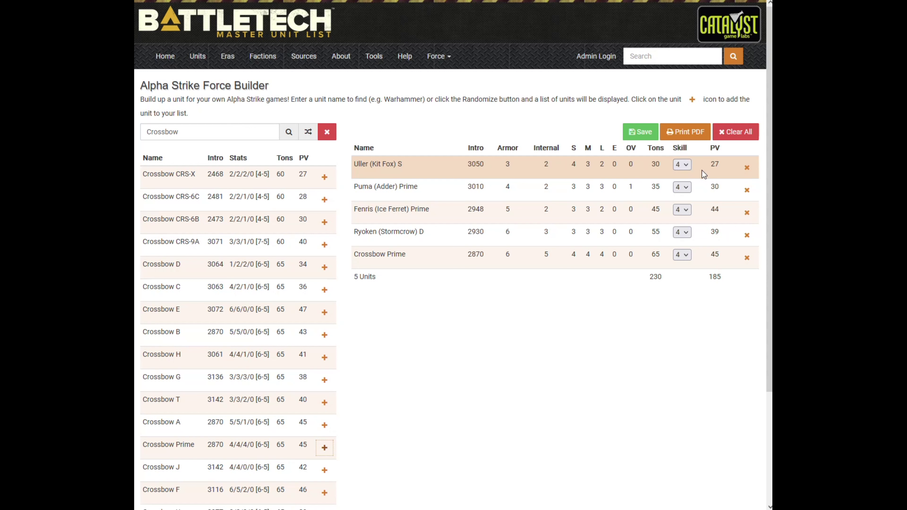
Set the skill of all five units in the force to 3
{"action": "left_click", "coordinate": [687, 166]}
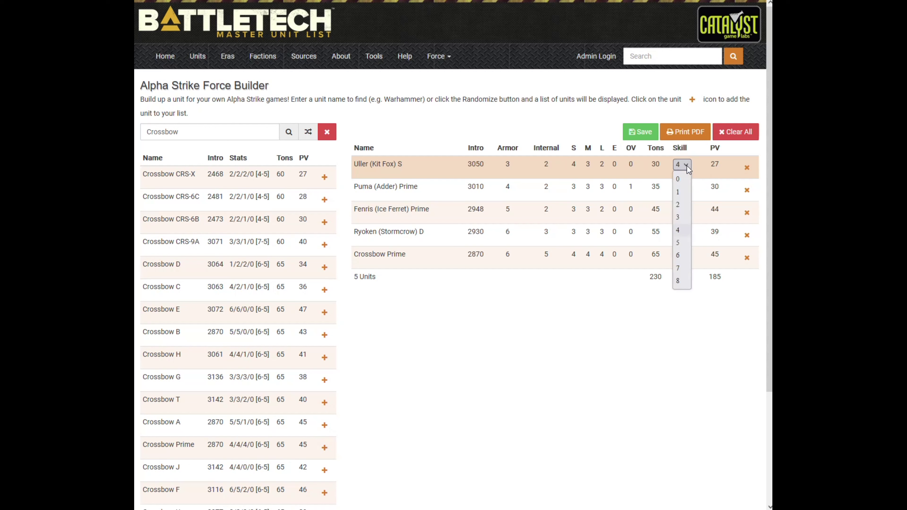
{"action": "left_click", "coordinate": [677, 211]}
{"action": "left_click", "coordinate": [684, 188]}
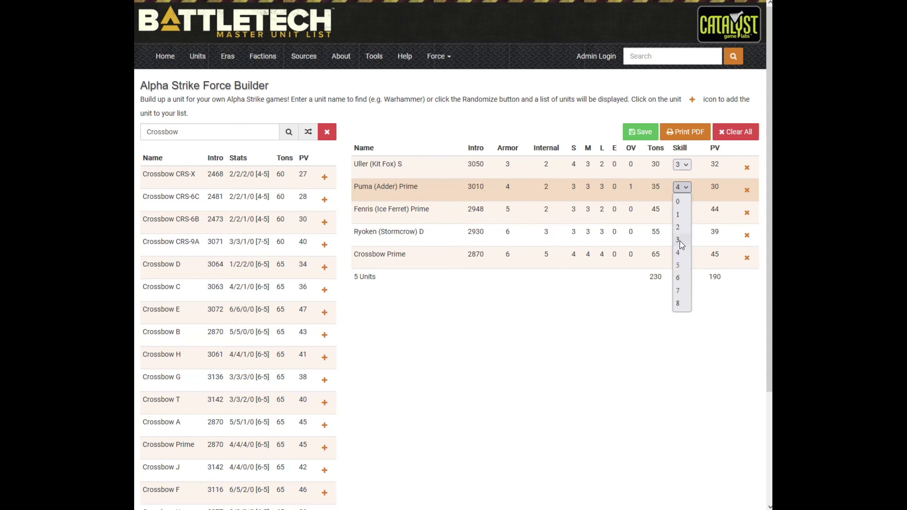
{"action": "left_click", "coordinate": [679, 240]}
{"action": "left_click", "coordinate": [683, 210]}
{"action": "left_click", "coordinate": [683, 261]}
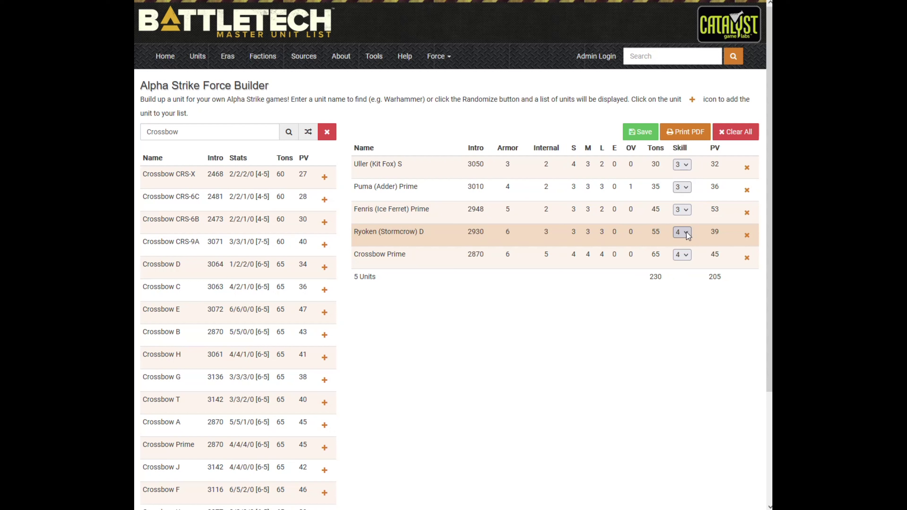
{"action": "left_click", "coordinate": [682, 233]}
{"action": "left_click", "coordinate": [681, 284]}
{"action": "left_click", "coordinate": [687, 255]}
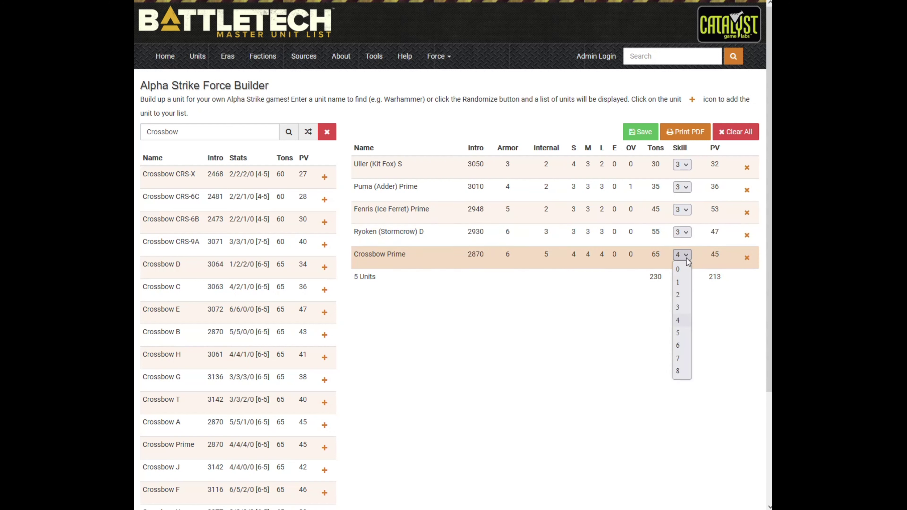
{"action": "left_click", "coordinate": [678, 302]}
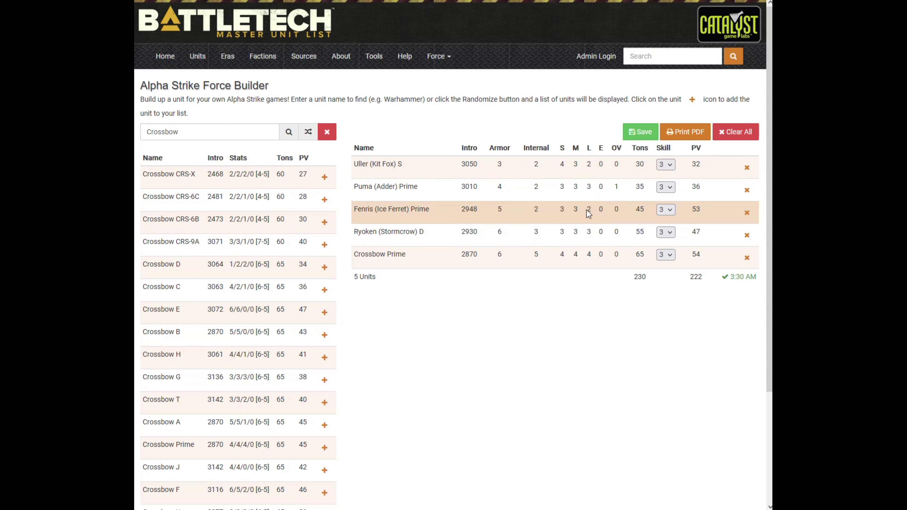
Set the skill to 4 for the Fenris (Ice Ferret) Prime and Uller (Kit Fox) S, and to 2 for the Puma (Adder) Prime
{"action": "left_click", "coordinate": [666, 209]}
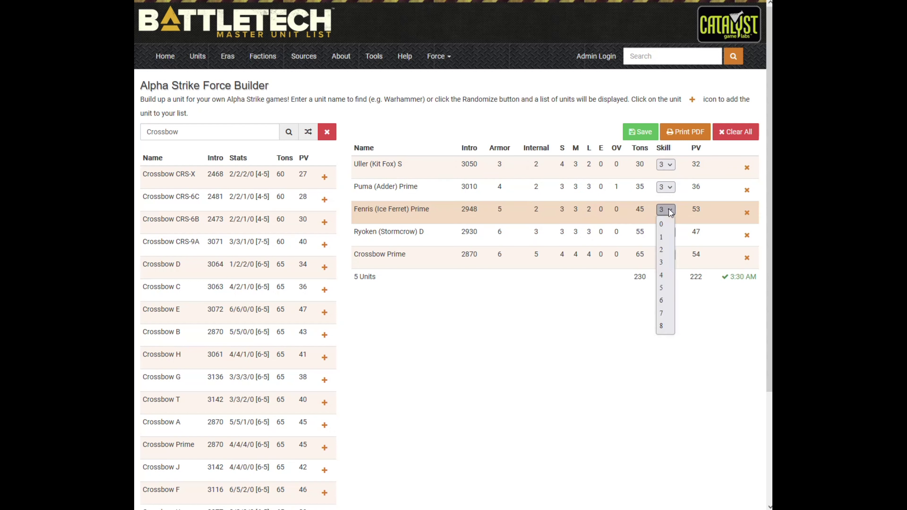
{"action": "left_click", "coordinate": [667, 272]}
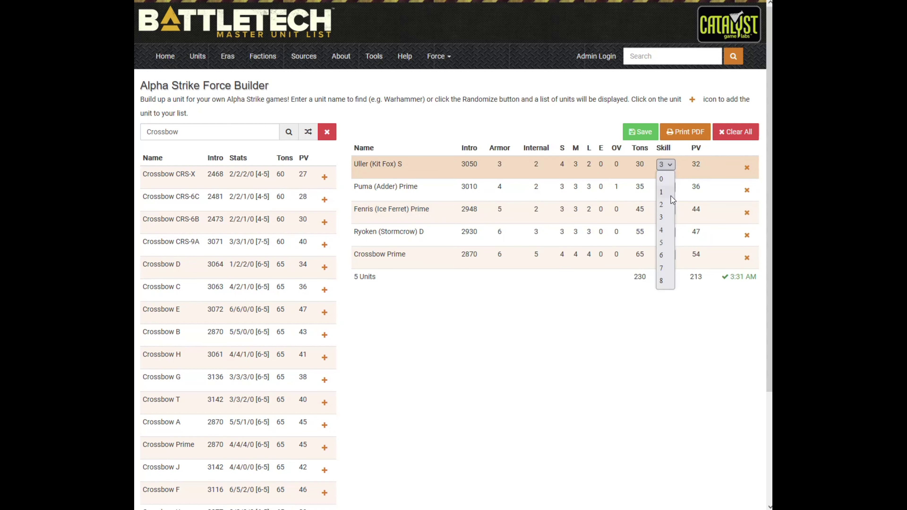
{"action": "left_click", "coordinate": [663, 231]}
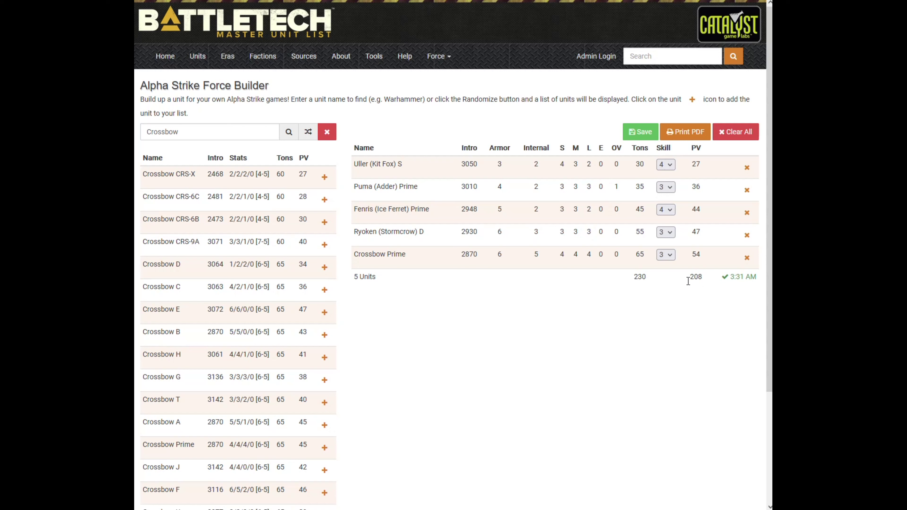
{"action": "left_click", "coordinate": [670, 188]}
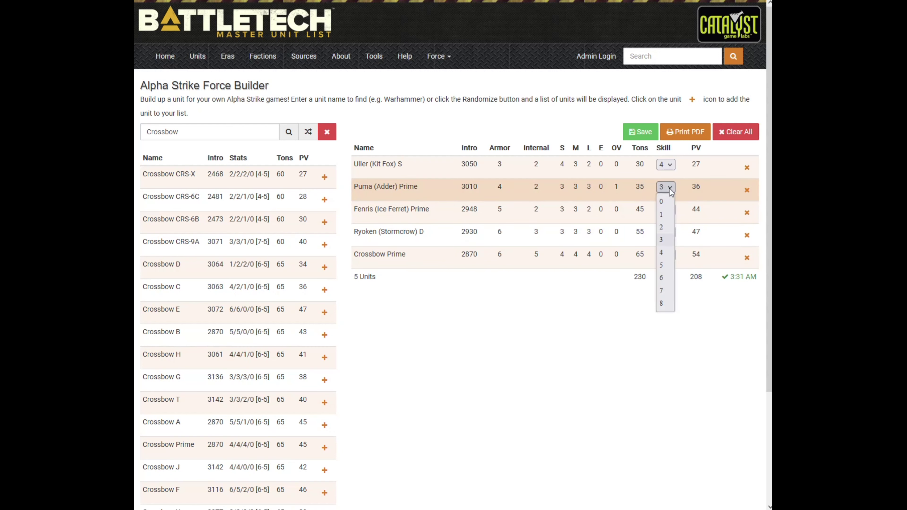
{"action": "left_click", "coordinate": [661, 228]}
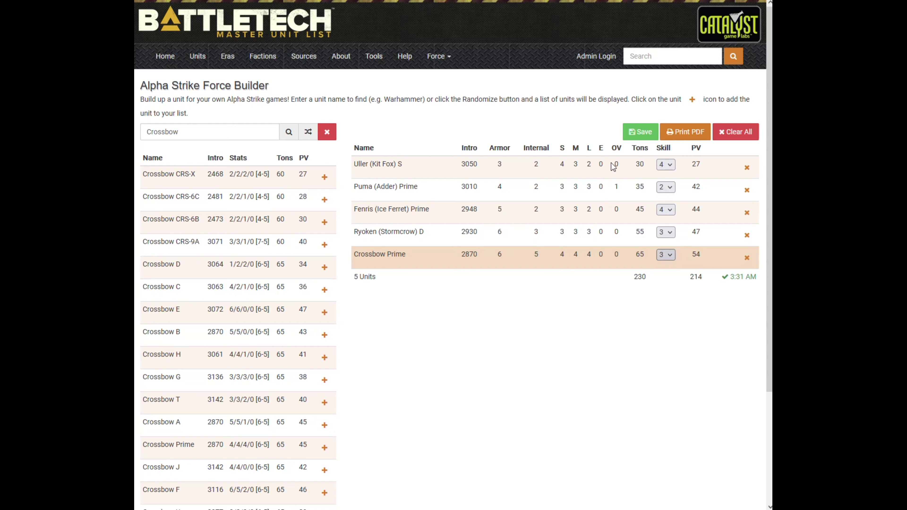
Open the Alpha Strike Builder from the unit filter page to view the saved selection, and return to the force with adjusted skills
{"action": "left_click", "coordinate": [328, 12]}
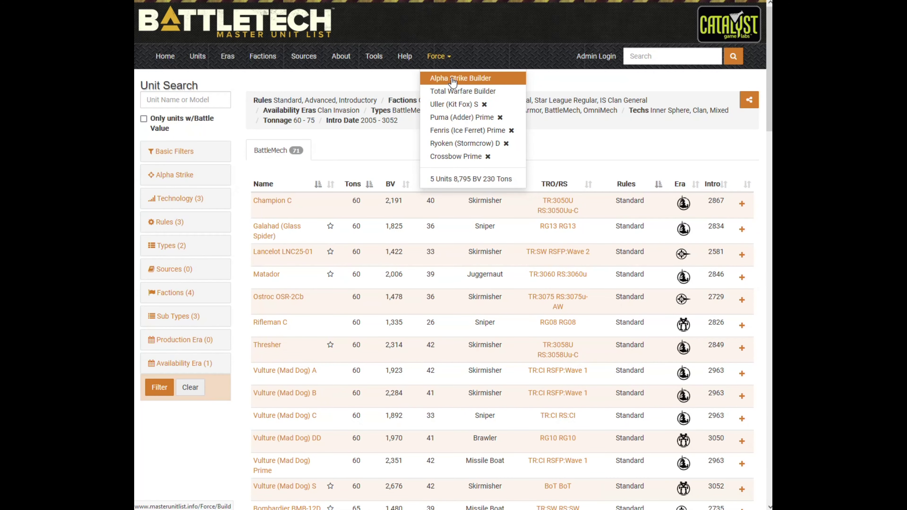
{"action": "mouse_move", "coordinate": [258, 5]}
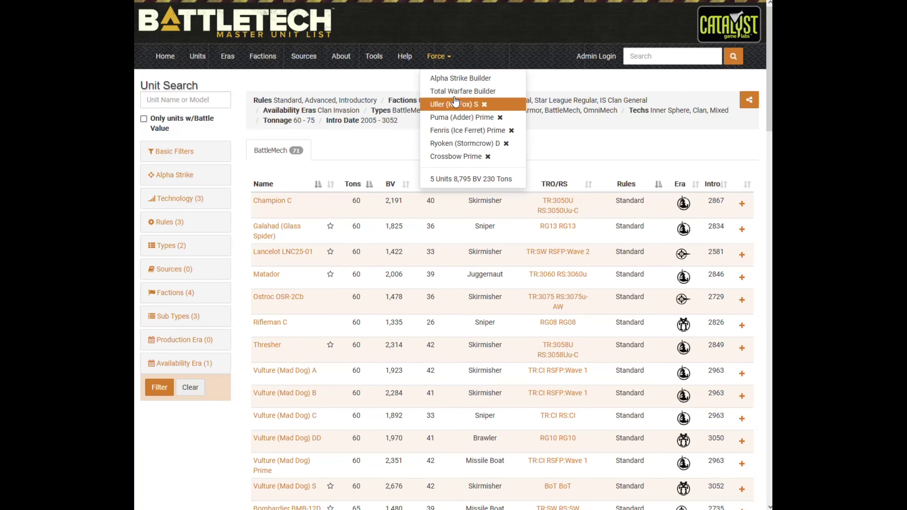
{"action": "left_click", "coordinate": [463, 79]}
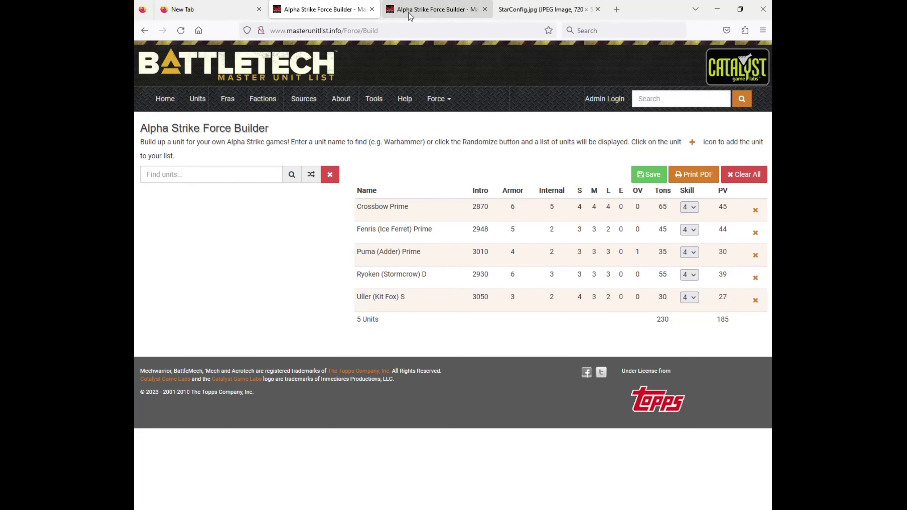
{"action": "left_click", "coordinate": [414, 10]}
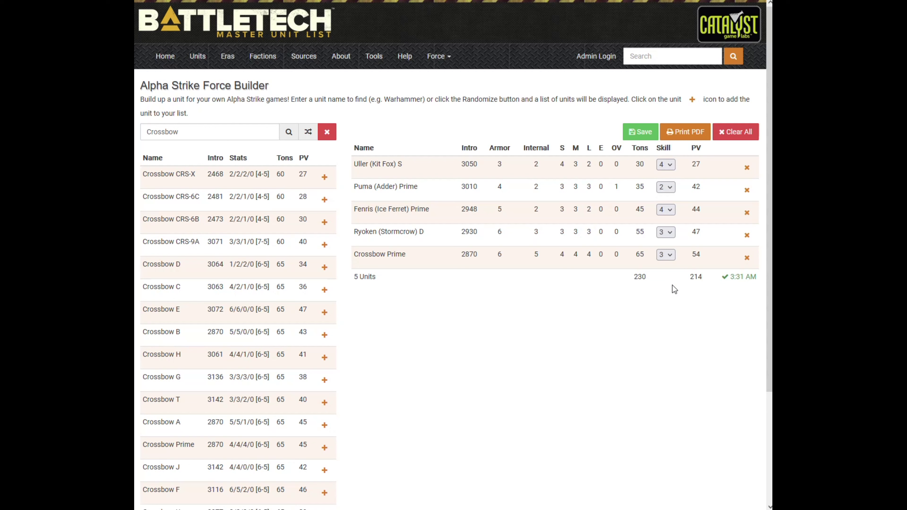
Try skill 5 and skill 3 on the Fenris (Ice Ferret) Prime, and set it back to 4
{"action": "left_click", "coordinate": [666, 210]}
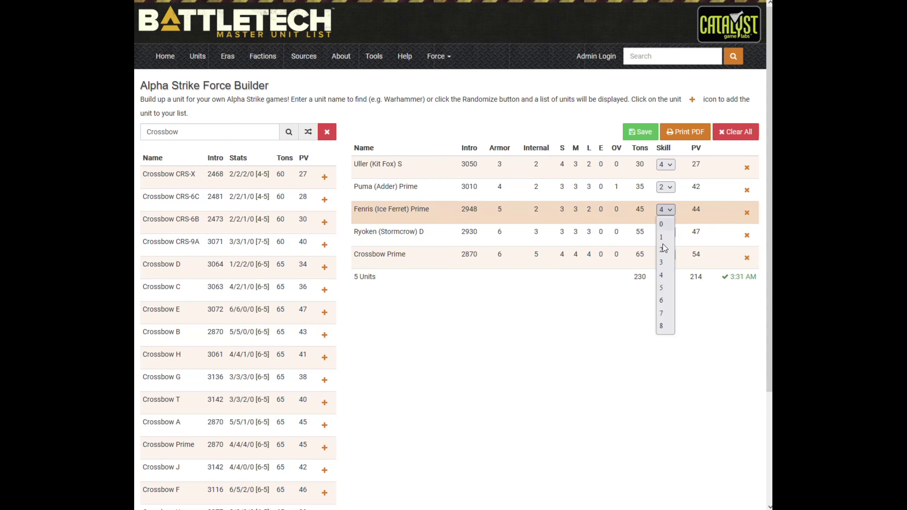
{"action": "left_click", "coordinate": [664, 289]}
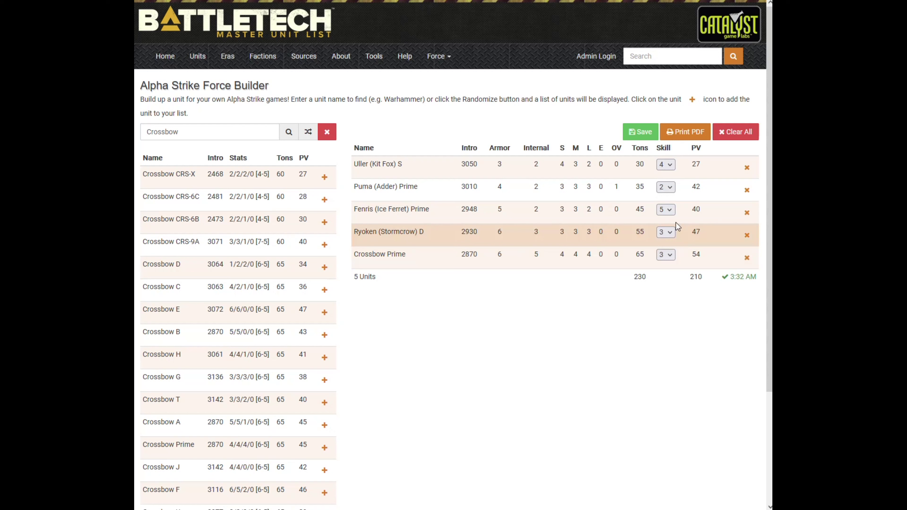
{"action": "left_click", "coordinate": [665, 210]}
{"action": "left_click", "coordinate": [666, 262]}
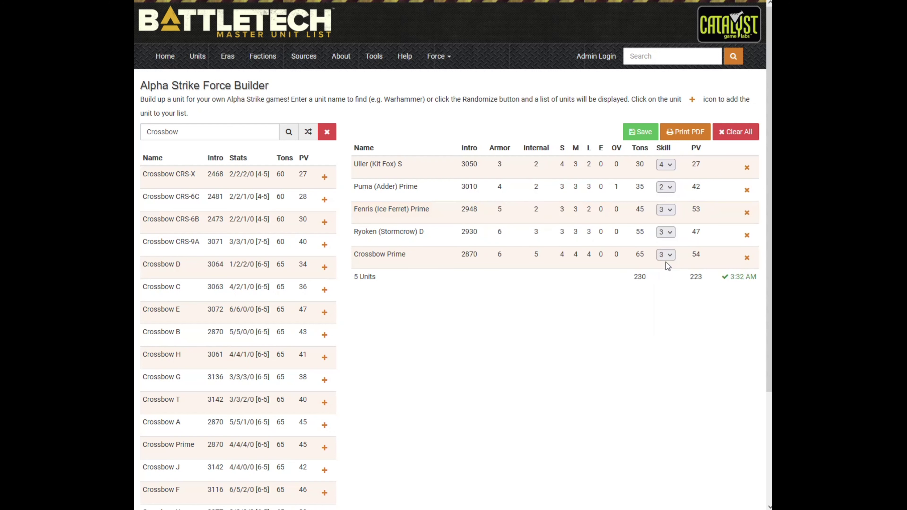
{"action": "left_click", "coordinate": [668, 209]}
{"action": "left_click", "coordinate": [662, 277]}
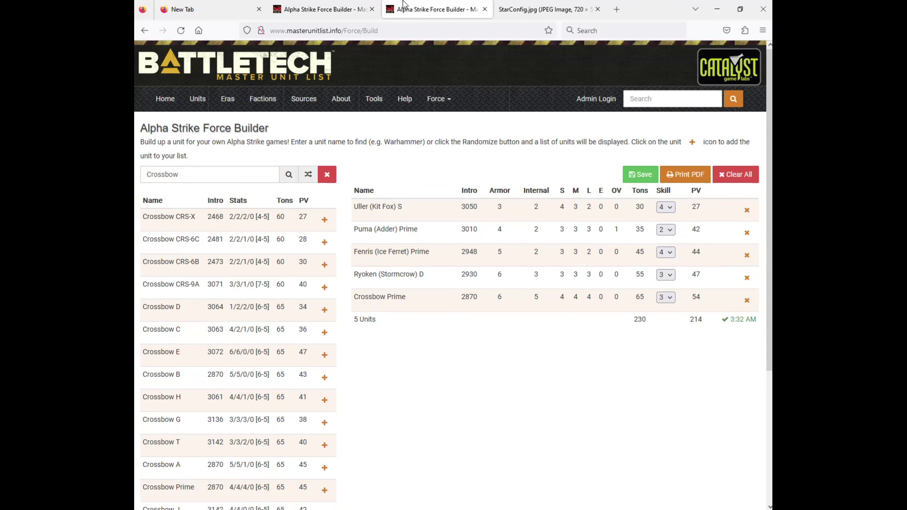
Look through the Basic Filters, Alpha Strike and Rules sections of a blank unit search, and return to the filtered unit list
{"action": "left_click", "coordinate": [323, 10]}
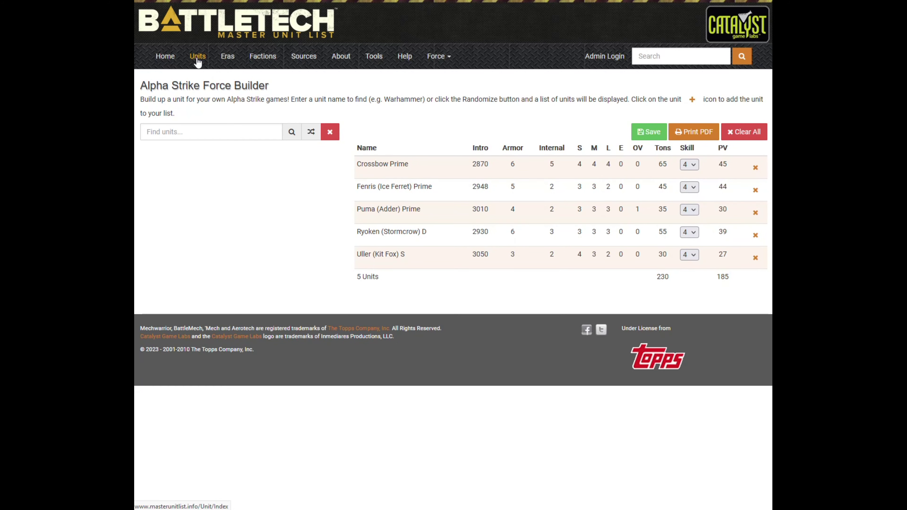
{"action": "mouse_move", "coordinate": [205, 5]}
{"action": "left_click", "coordinate": [198, 57]}
{"action": "left_click", "coordinate": [183, 154]}
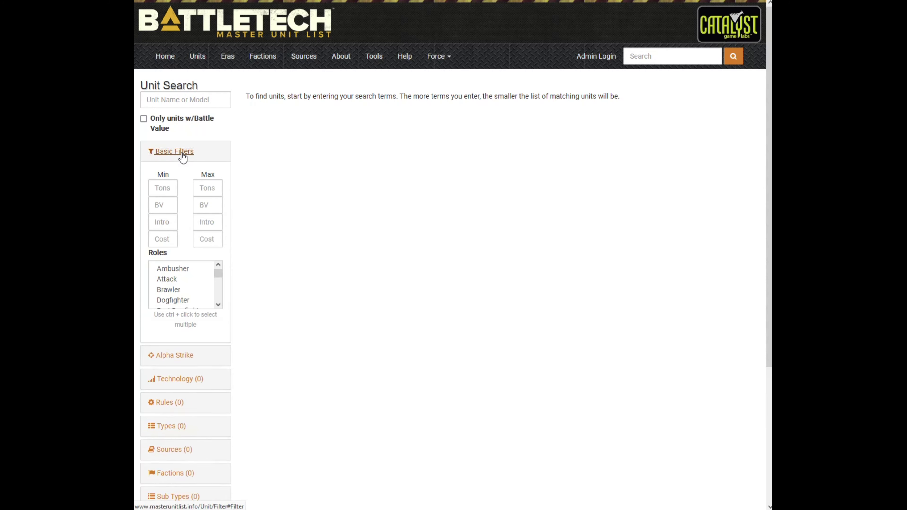
{"action": "left_click", "coordinate": [182, 154]}
{"action": "left_click", "coordinate": [182, 181]}
{"action": "left_click", "coordinate": [181, 179]}
{"action": "left_click", "coordinate": [166, 224]}
{"action": "left_click", "coordinate": [171, 221]}
{"action": "mouse_move", "coordinate": [144, 39]}
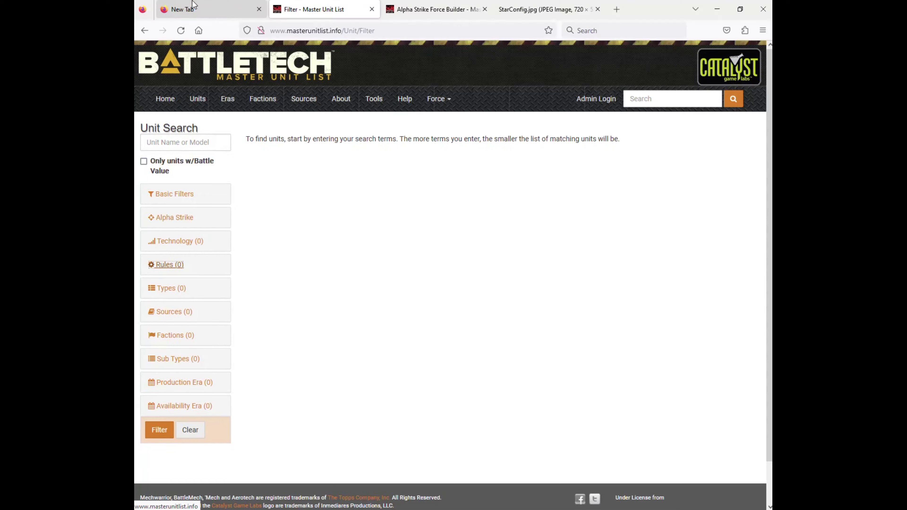
{"action": "left_click", "coordinate": [145, 32]}
{"action": "left_click", "coordinate": [145, 31]}
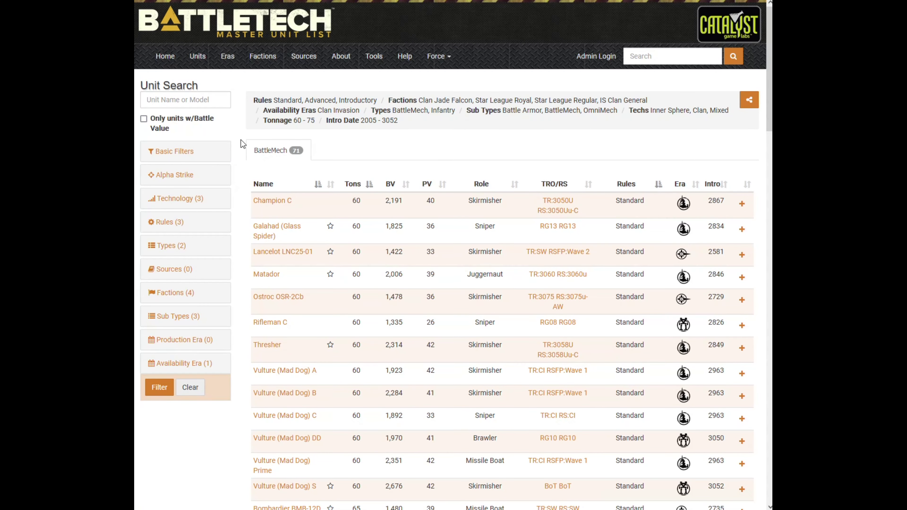
Review the basic filters applied to the unit list and open the Rifleman C details page
{"action": "left_click", "coordinate": [185, 152]}
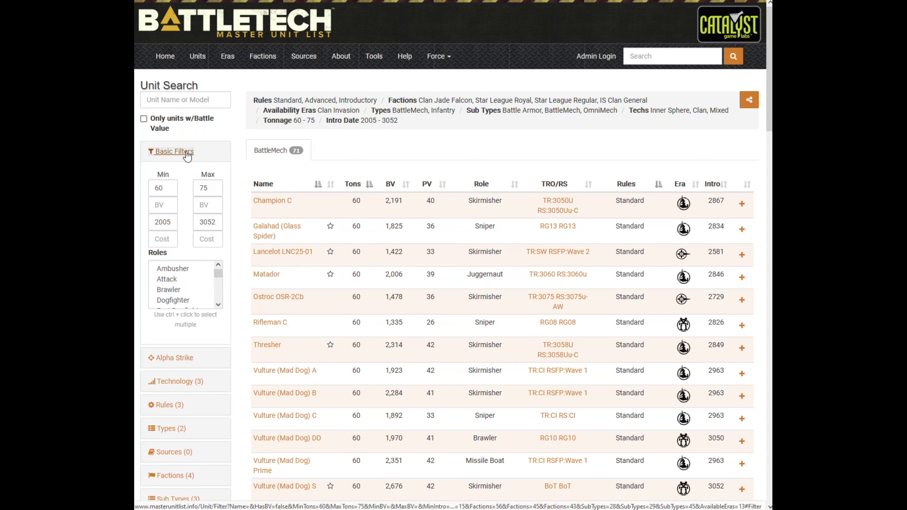
{"action": "left_click", "coordinate": [186, 153]}
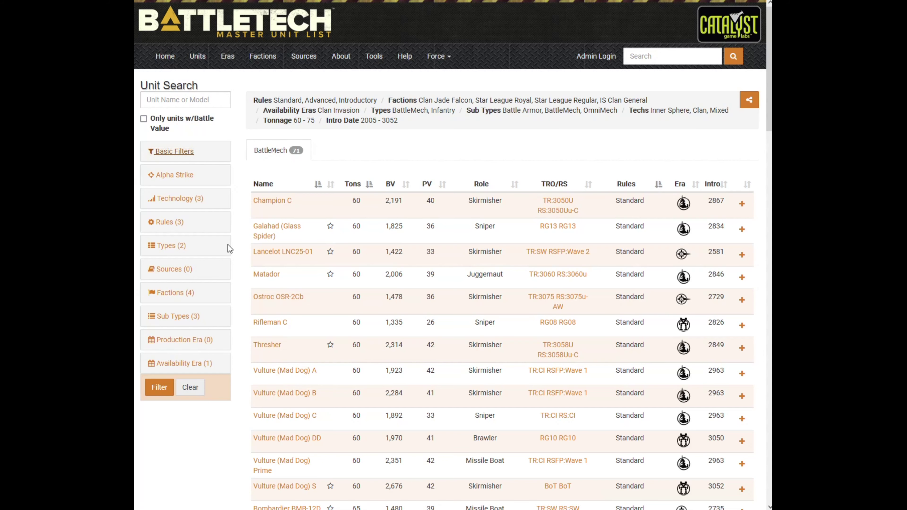
{"action": "left_click", "coordinate": [266, 323]}
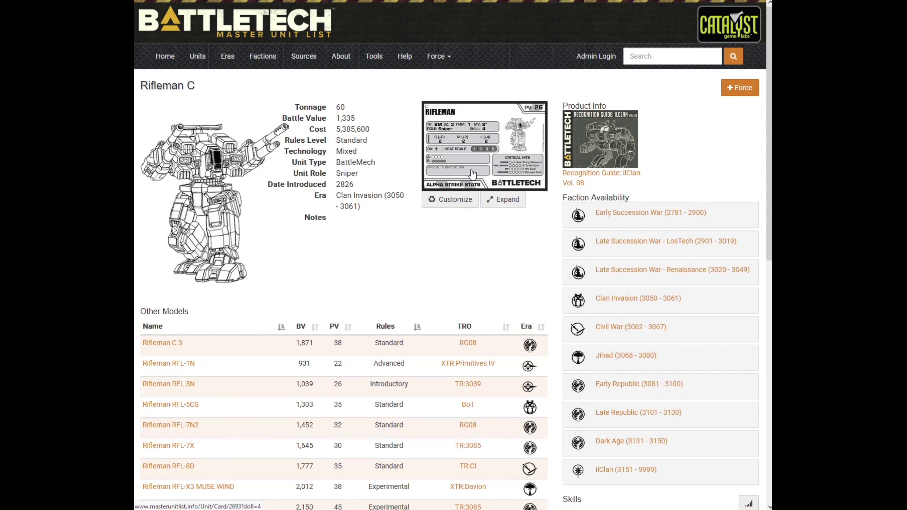
View the Rifleman C's Alpha Strike card at full size and return to the filtered unit list
{"action": "left_click", "coordinate": [490, 167]}
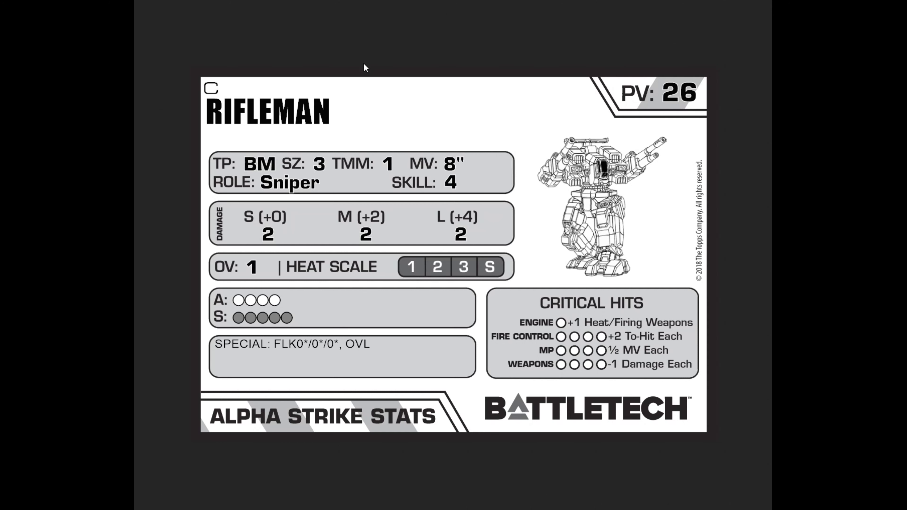
{"action": "mouse_move", "coordinate": [260, 2]}
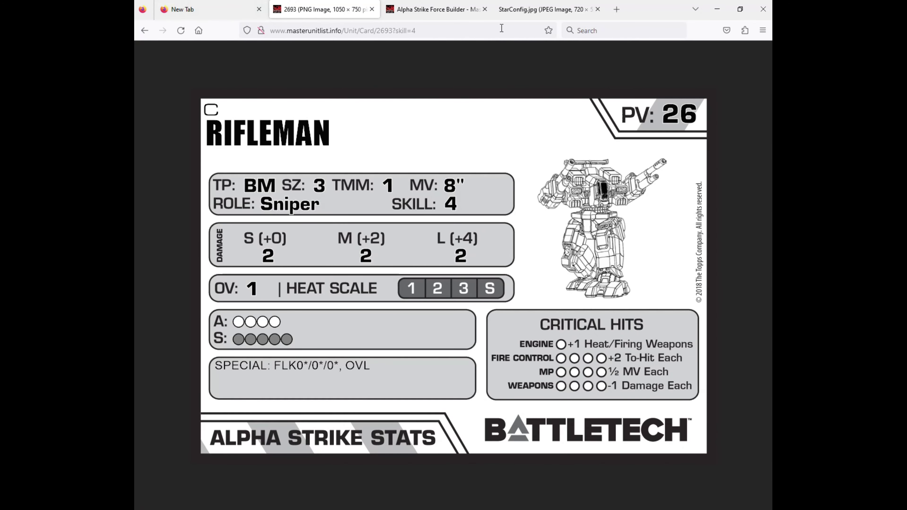
{"action": "left_click", "coordinate": [144, 30]}
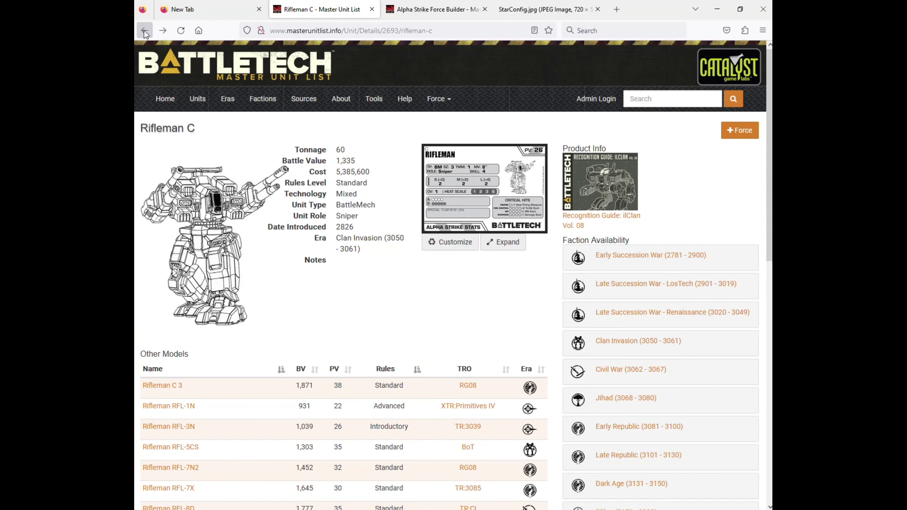
{"action": "left_click", "coordinate": [145, 30]}
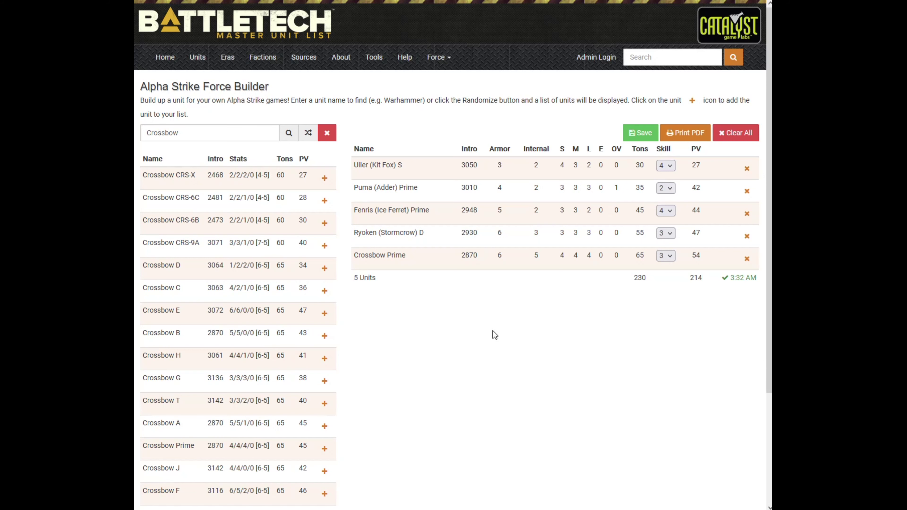
Find the Vulture (Mad Dog) Prime in the filtered unit list and view its Alpha Strike card at full size
{"action": "mouse_move", "coordinate": [357, 1]}
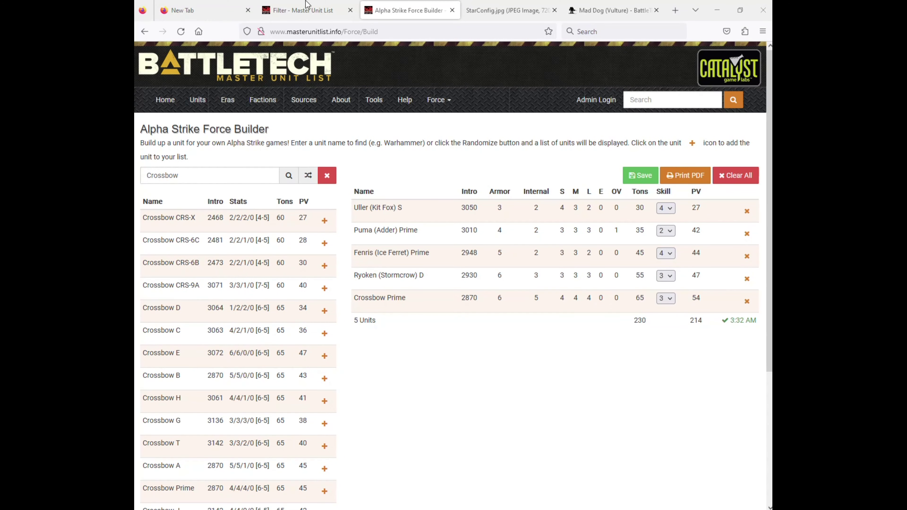
{"action": "left_click", "coordinate": [306, 11]}
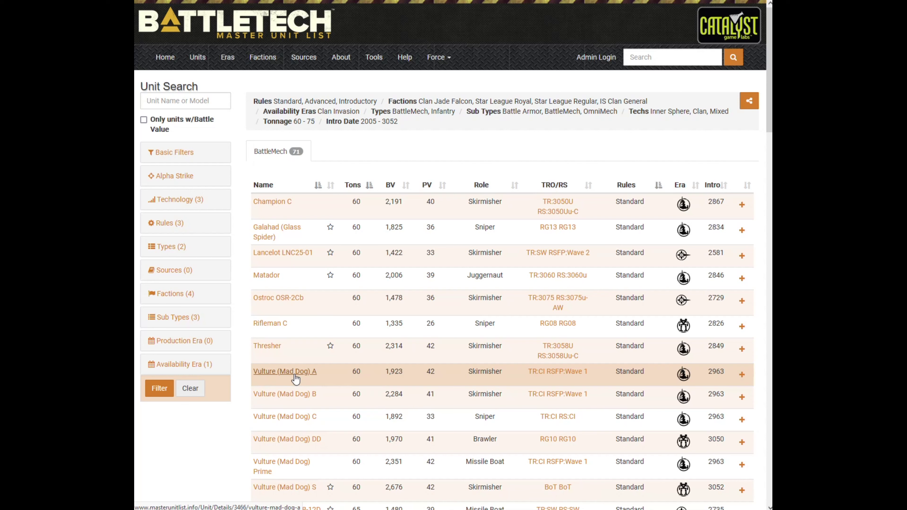
{"action": "scroll", "coordinate": [337, 378], "scroll_direction": "down", "scroll_amount": 2}
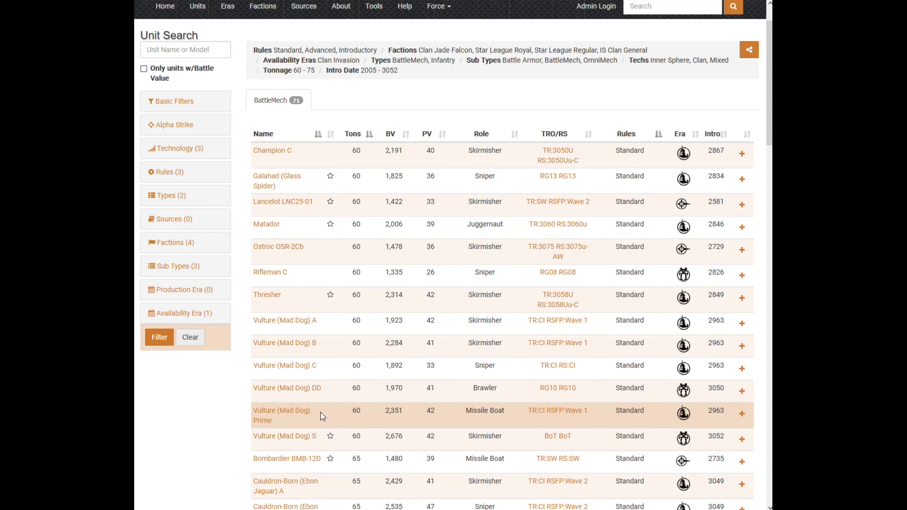
{"action": "scroll", "coordinate": [320, 412], "scroll_direction": "down", "scroll_amount": 5}
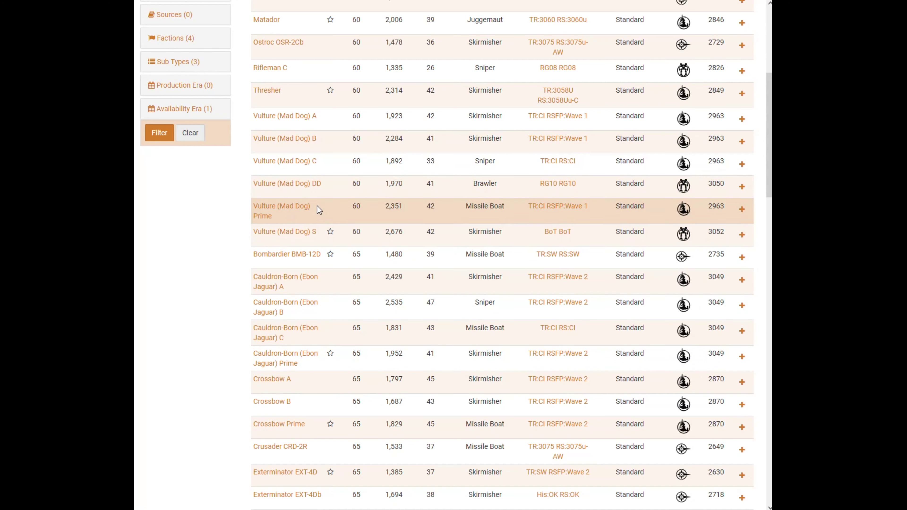
{"action": "left_click", "coordinate": [290, 211]}
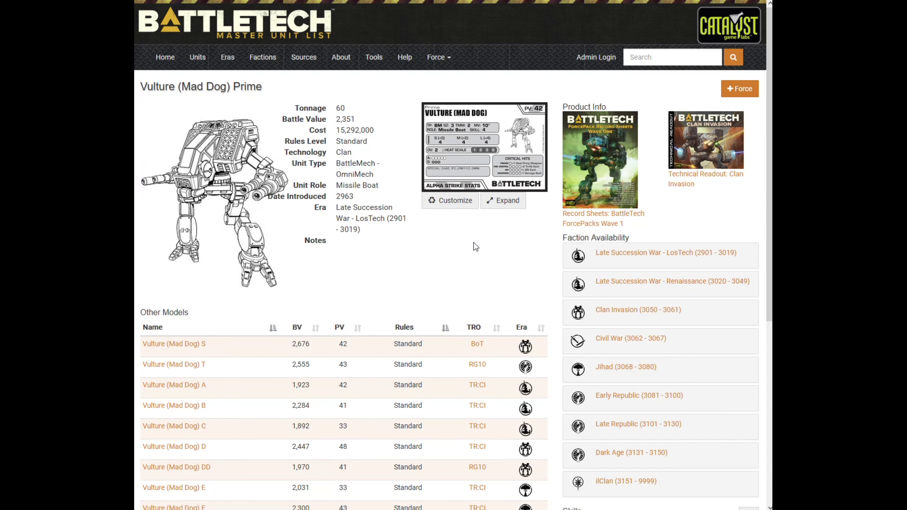
{"action": "left_click", "coordinate": [486, 155]}
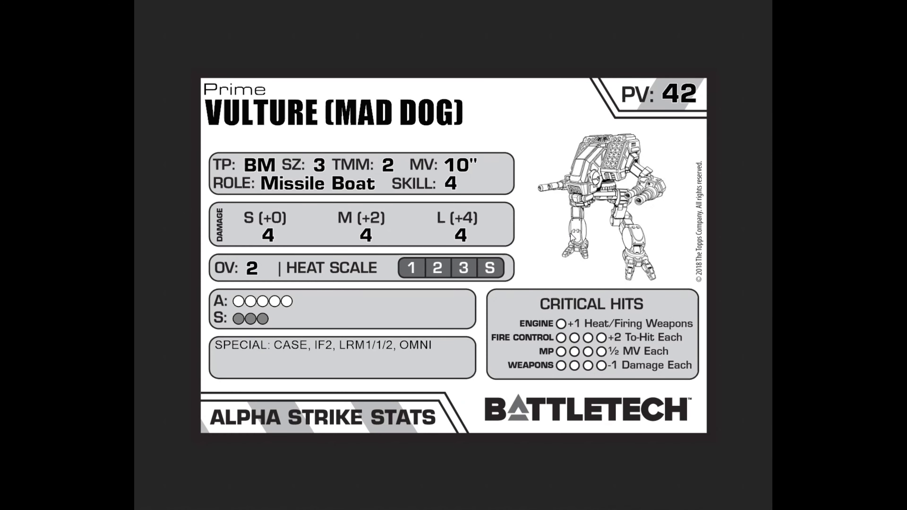